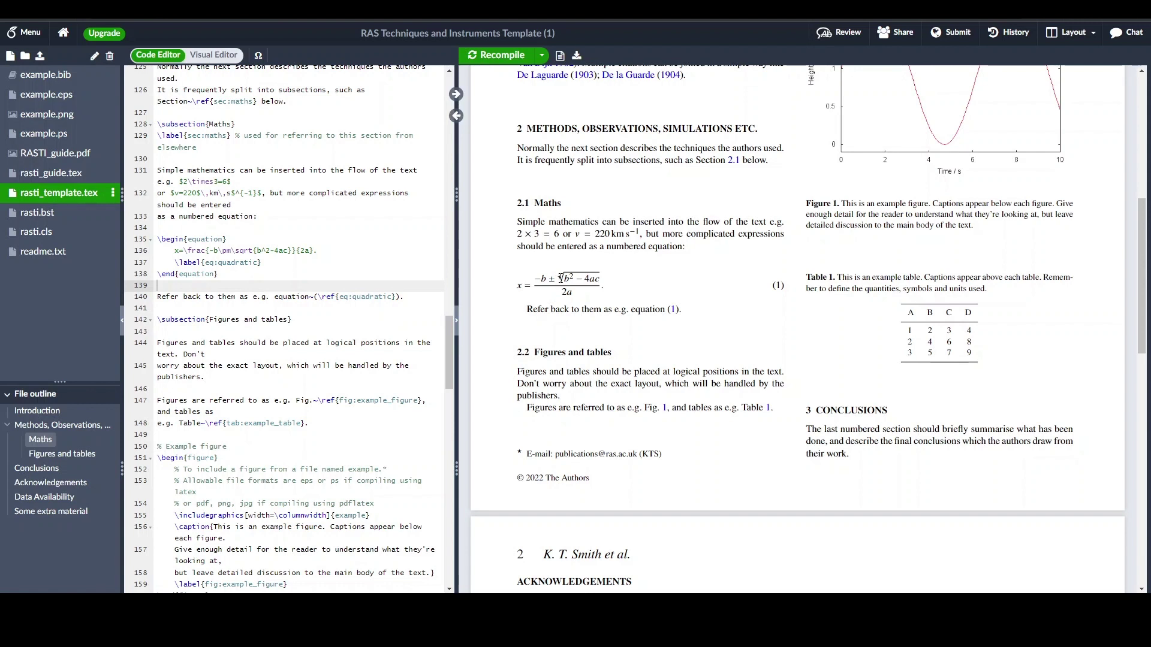
# Step: Copy the quadratic formula's LaTeX from Overleaf line 136 and switch to the blank Word document
pyautogui.moveTo(174, 251); pyautogui.dragTo(327, 254)
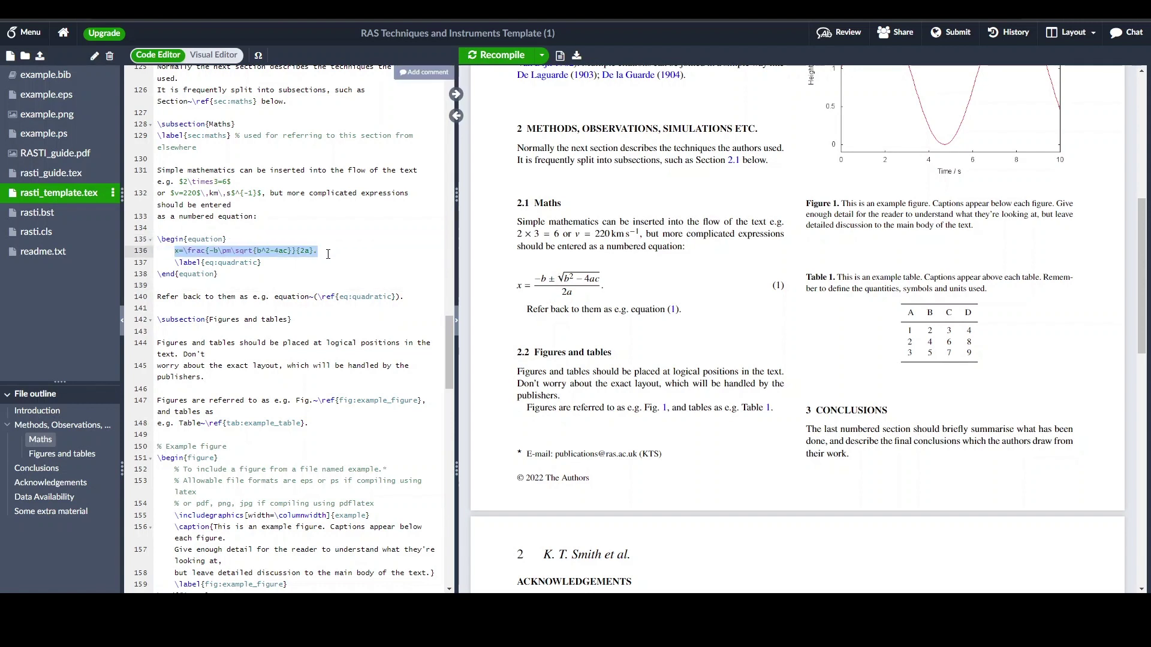
pyautogui.hotkey('alt', 'Tab')
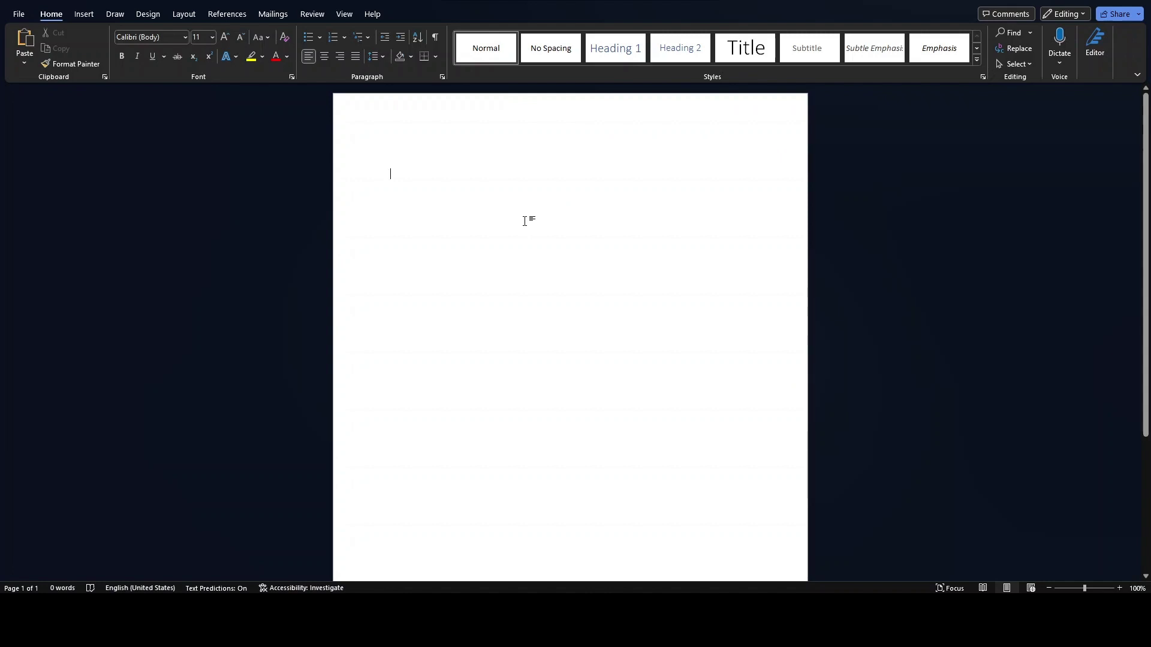
# Step: Insert a new Word equation and paste the quadratic formula's LaTeX source into it
pyautogui.hotkey('alt', '=')
pyautogui.click(84, 14)
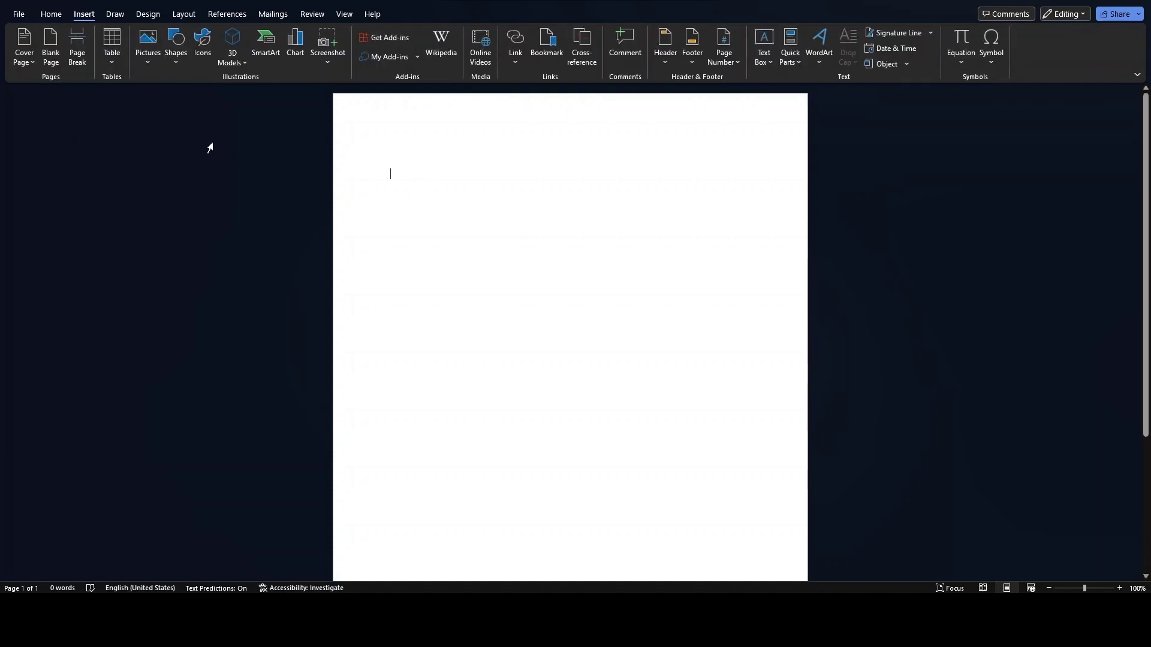
pyautogui.click(961, 40)
pyautogui.write('x =\\frac{-b\\pm\\sqrt{b^2 - 4ac}}{2a}.')
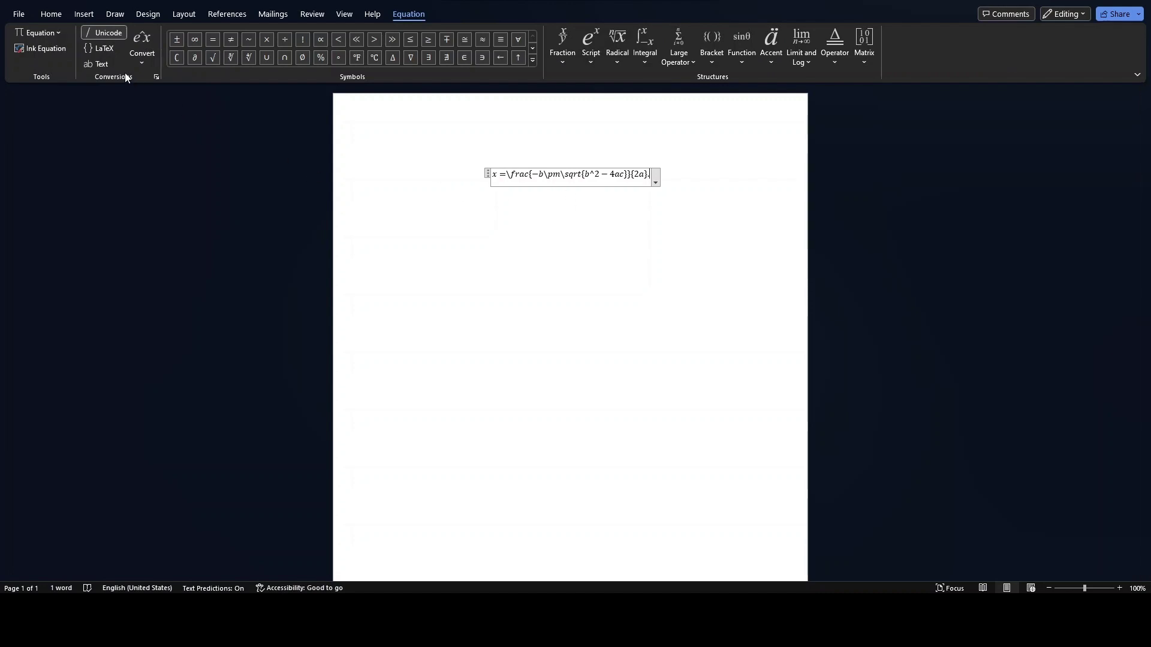
# Step: Set LaTeX input format, render the quadratic as a professional fraction, and delete the trailing period
pyautogui.click(102, 49)
pyautogui.hotkey('ctrl', 'a')
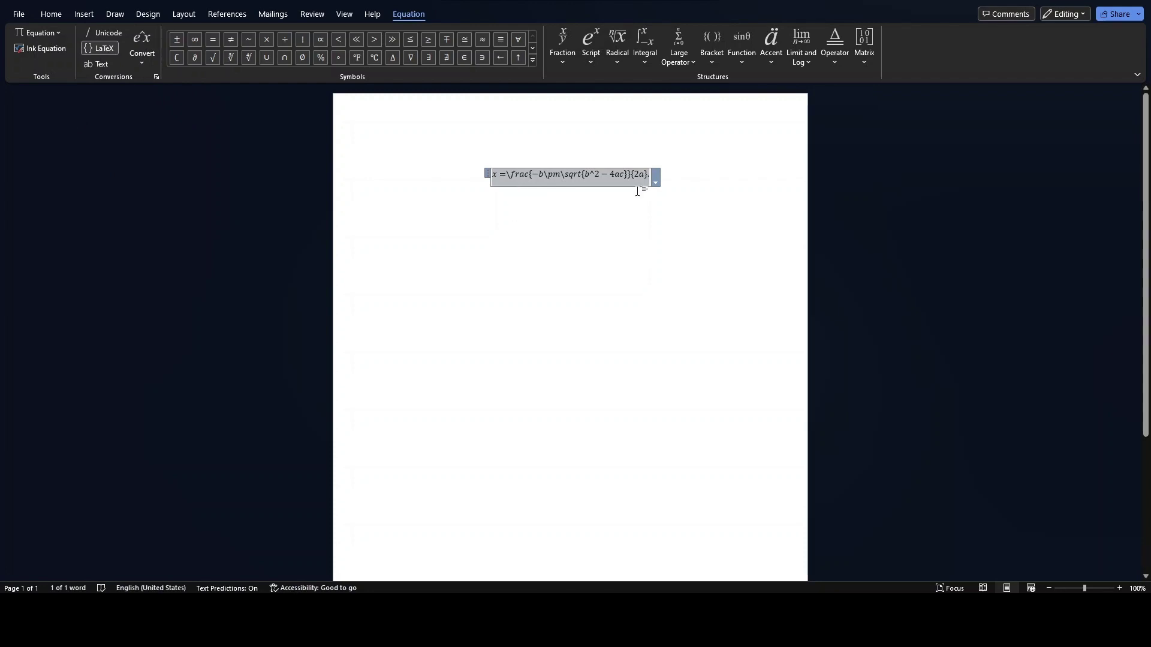
pyautogui.click(656, 182)
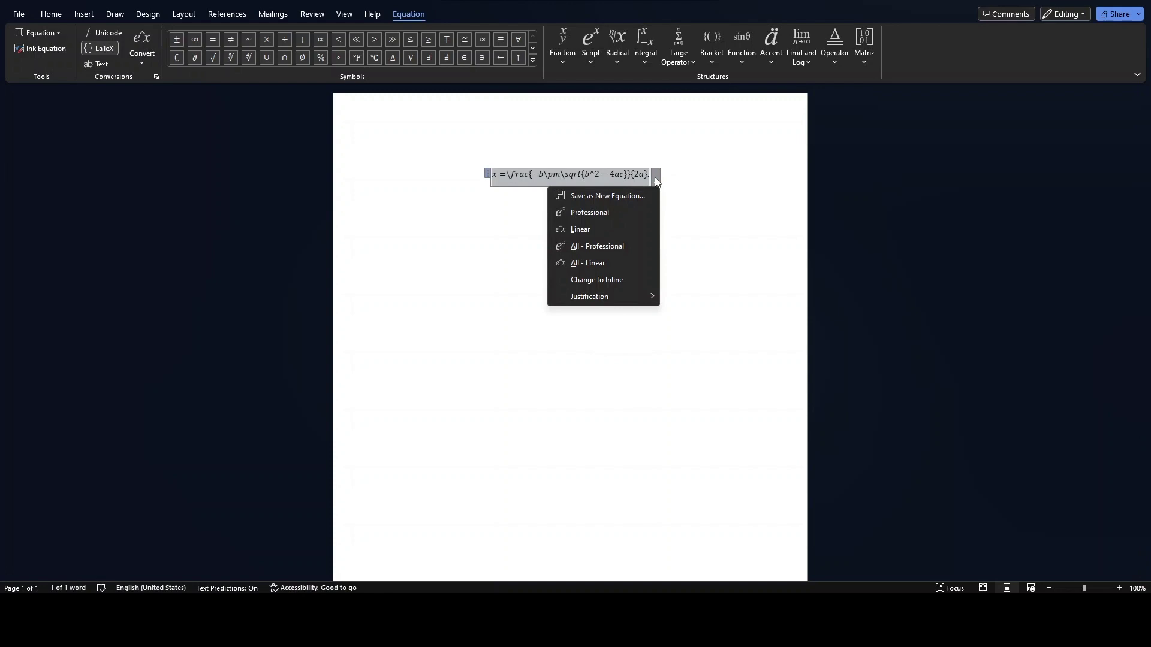
pyautogui.click(145, 70)
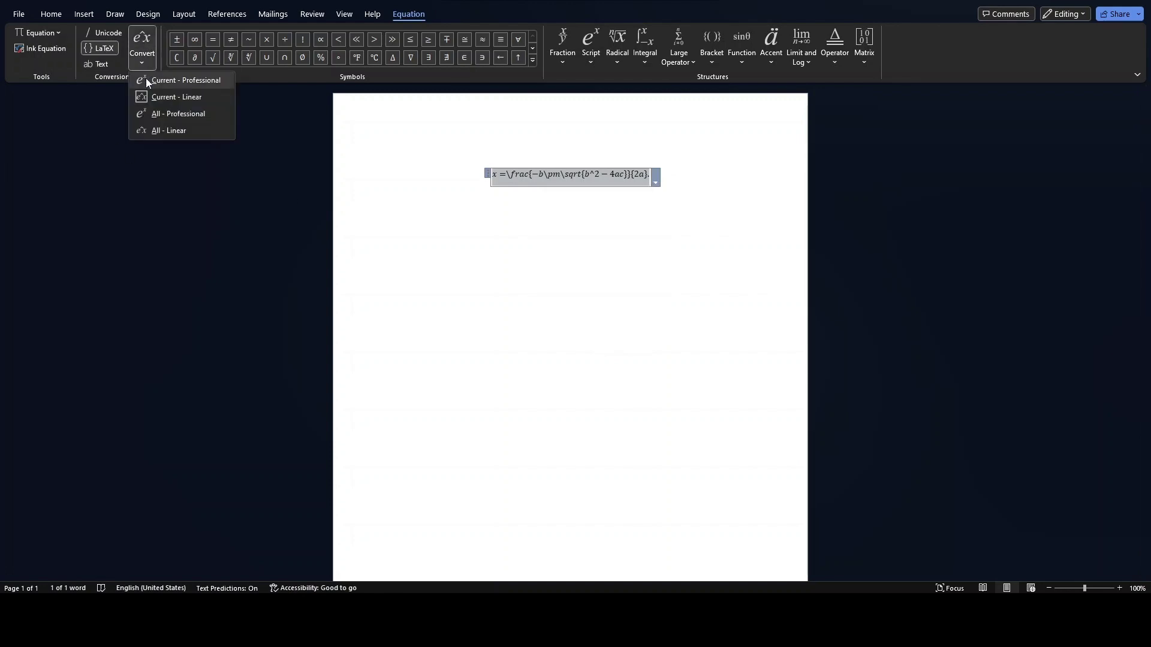
pyautogui.click(147, 80)
pyautogui.click(642, 195)
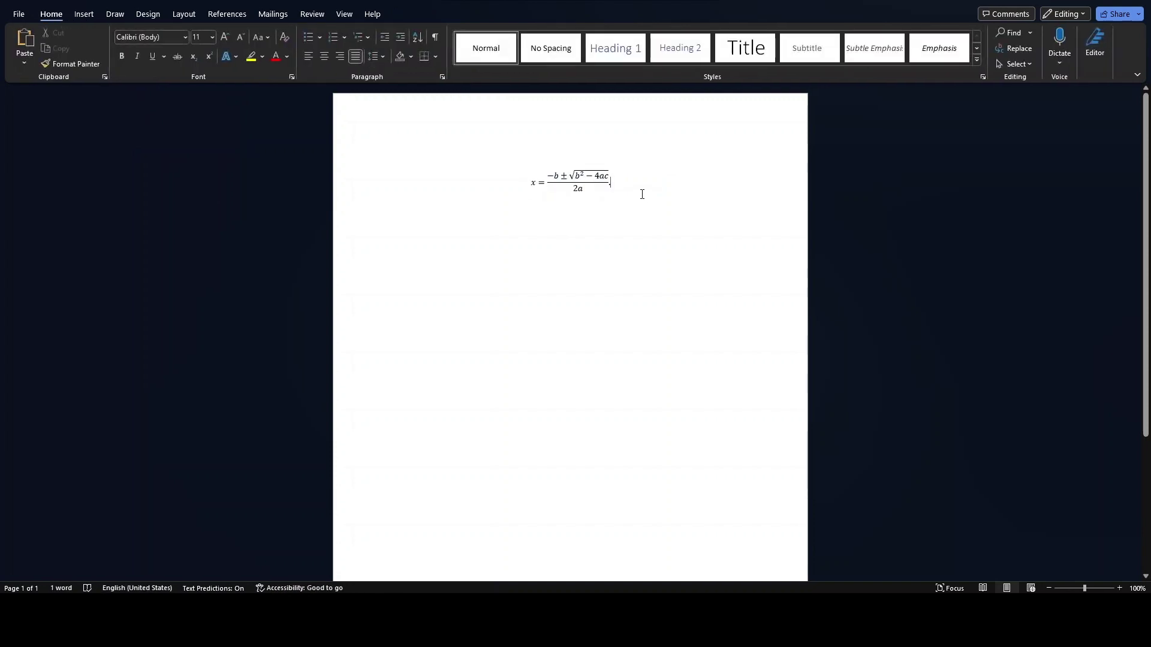
pyautogui.press('BackSpace')
# Step: Switch the quadratic equation back to linear LaTeX text
pyautogui.click(643, 205)
pyautogui.click(599, 183)
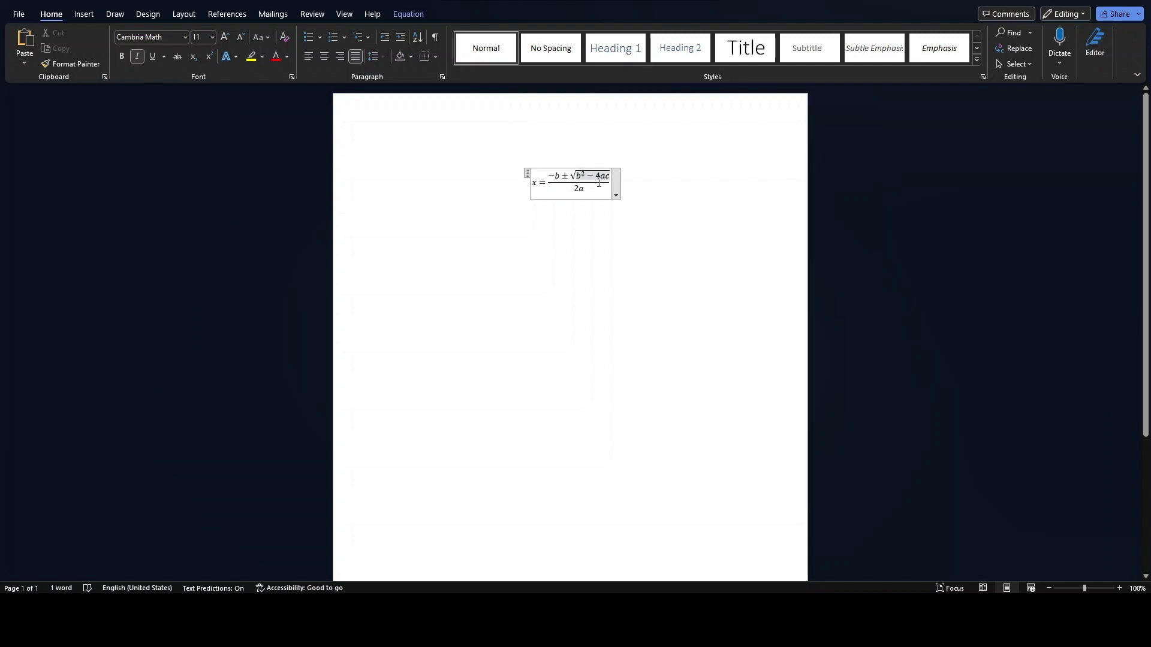
pyautogui.click(616, 195)
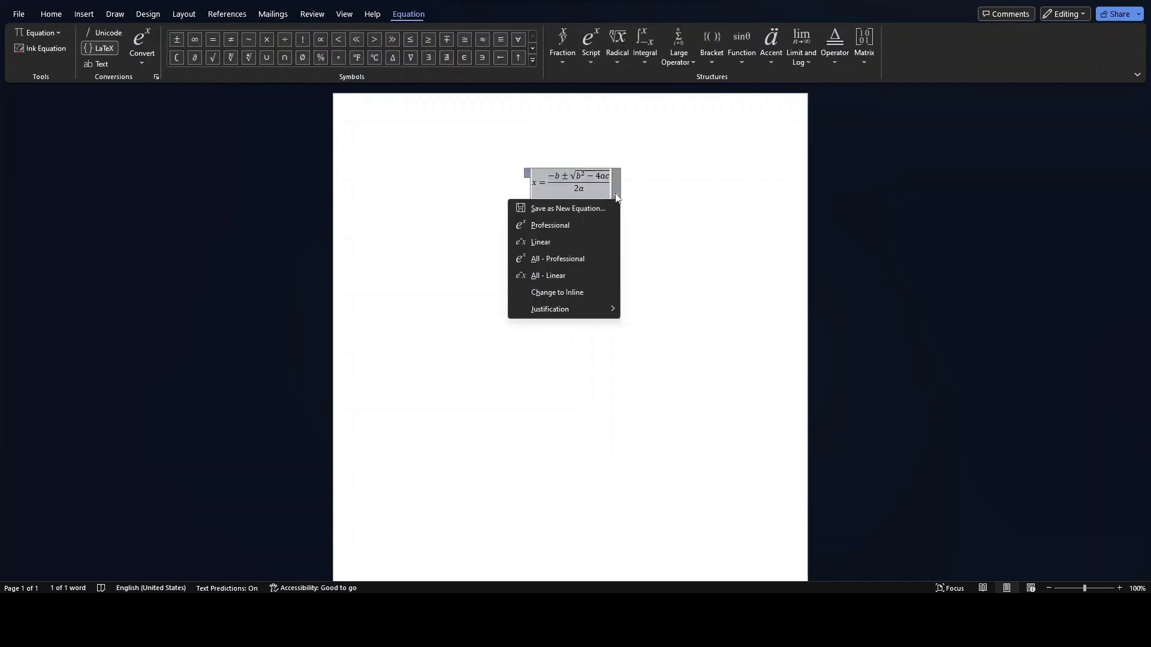
pyautogui.click(592, 246)
pyautogui.click(675, 192)
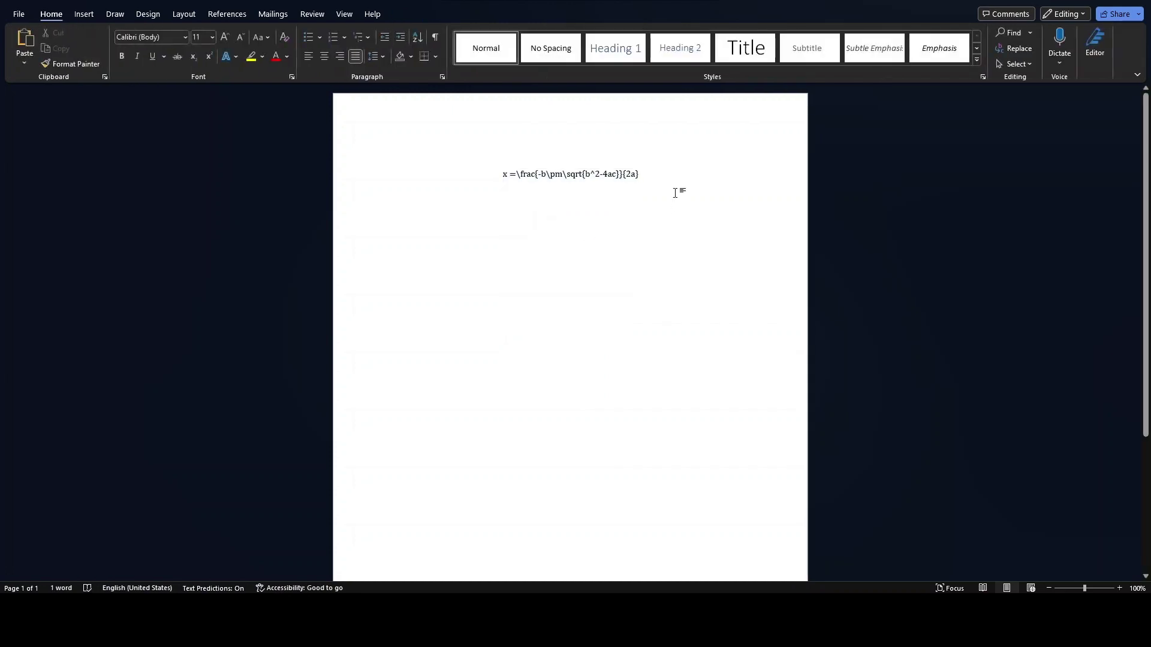
# Step: Append '\times Y' to the quadratic's LaTeX and render it in professional form
pyautogui.click(637, 180)
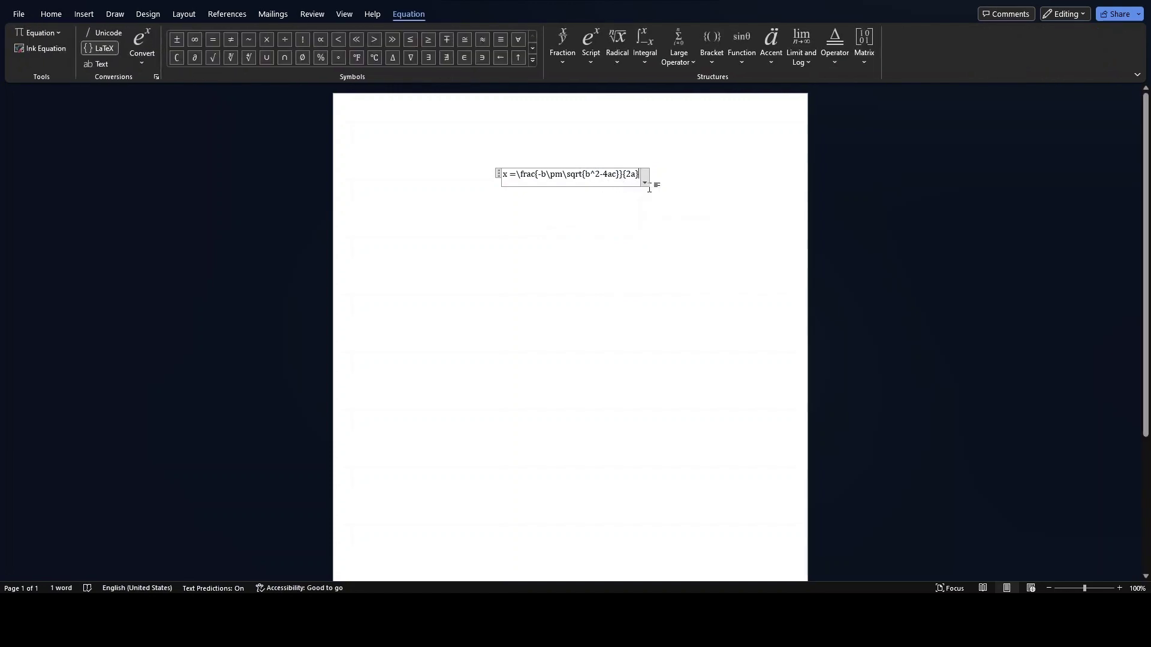
pyautogui.write('\\ime')
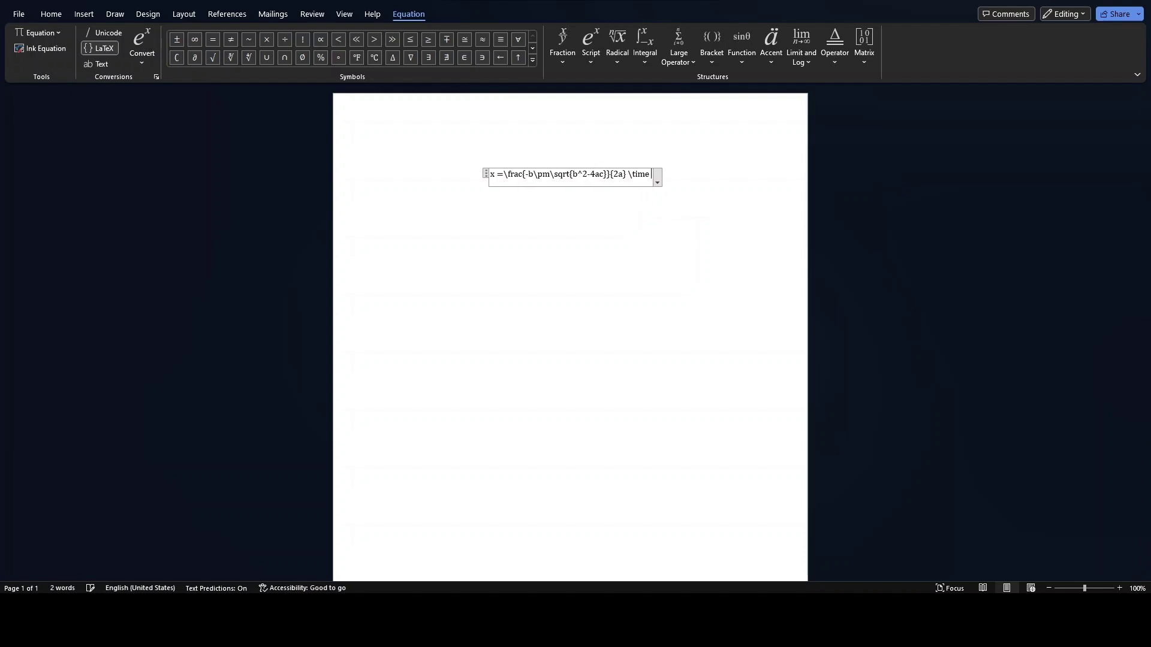
pyautogui.write('s')
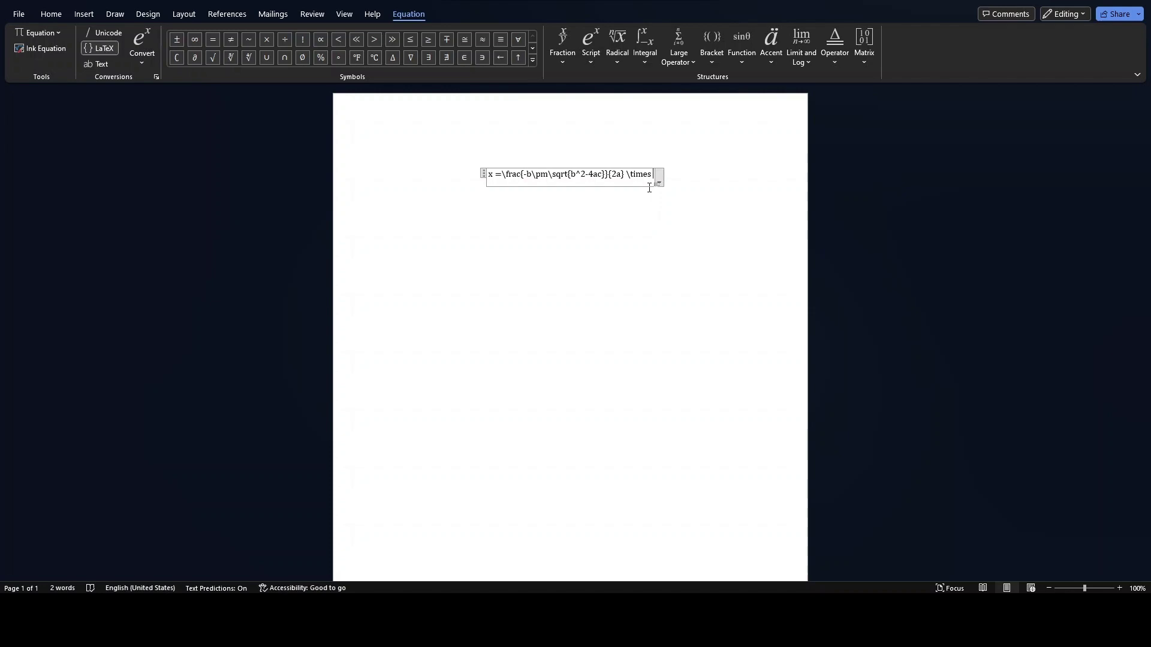
pyautogui.write(' Y')
pyautogui.click(660, 182)
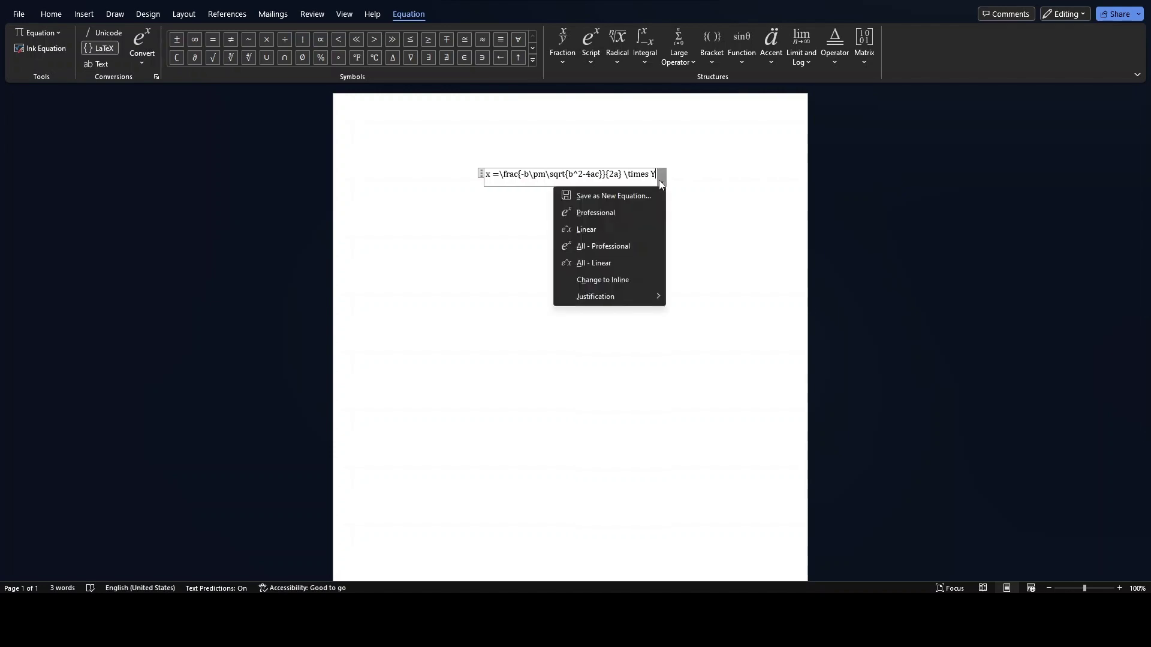
pyautogui.click(649, 216)
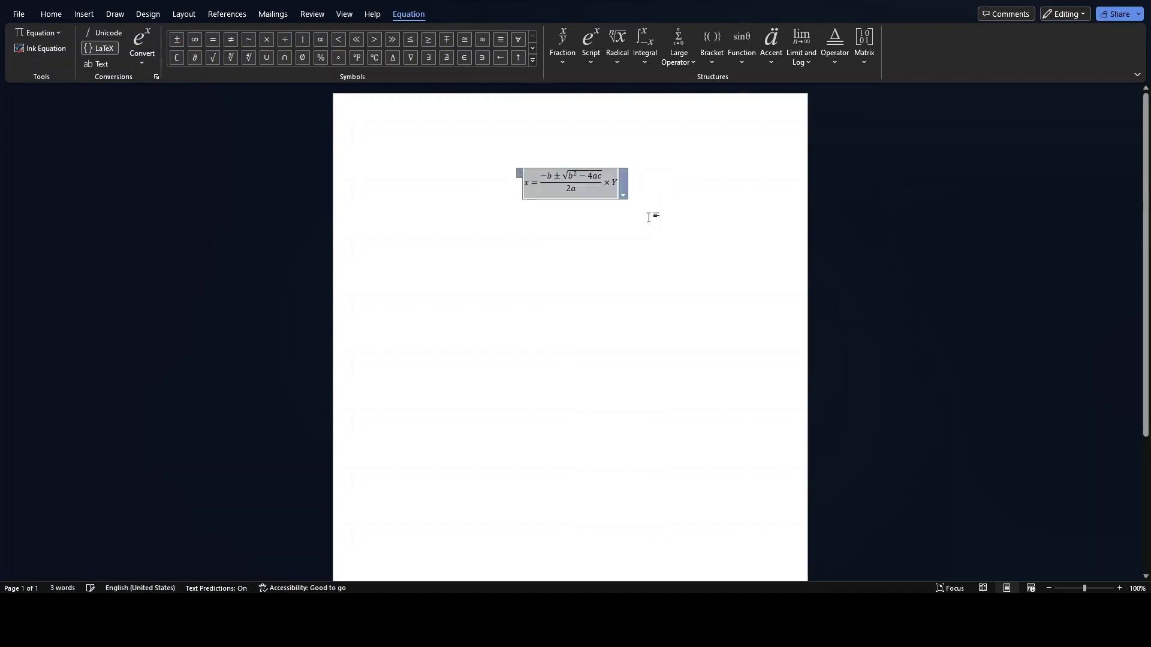
# Step: Remove the added × Y term, restore the closing brace, and re-render the formula professionally
pyautogui.click(622, 191)
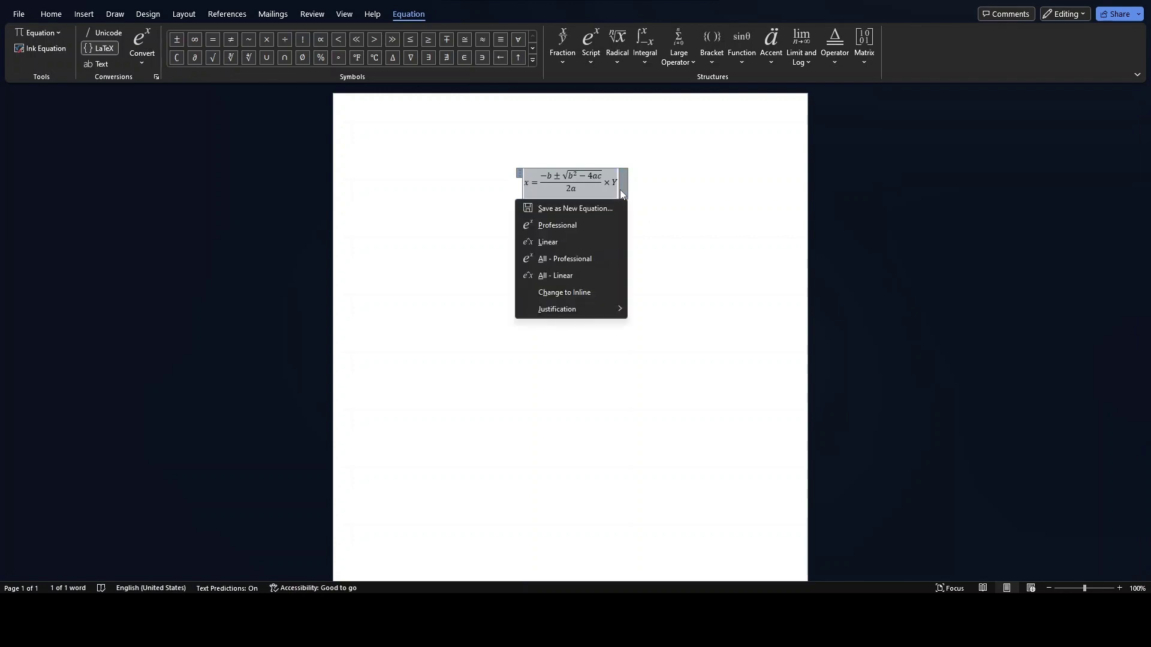
pyautogui.click(602, 242)
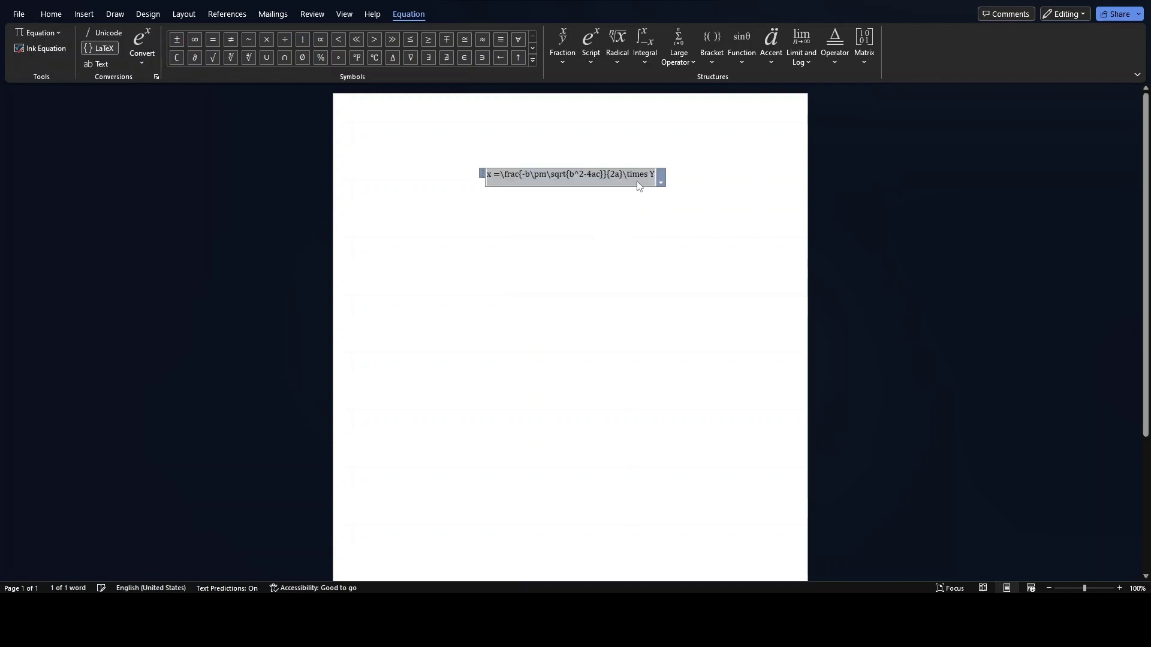
pyautogui.click(657, 175)
pyautogui.press('BackSpace')
pyautogui.press('BackSpace')
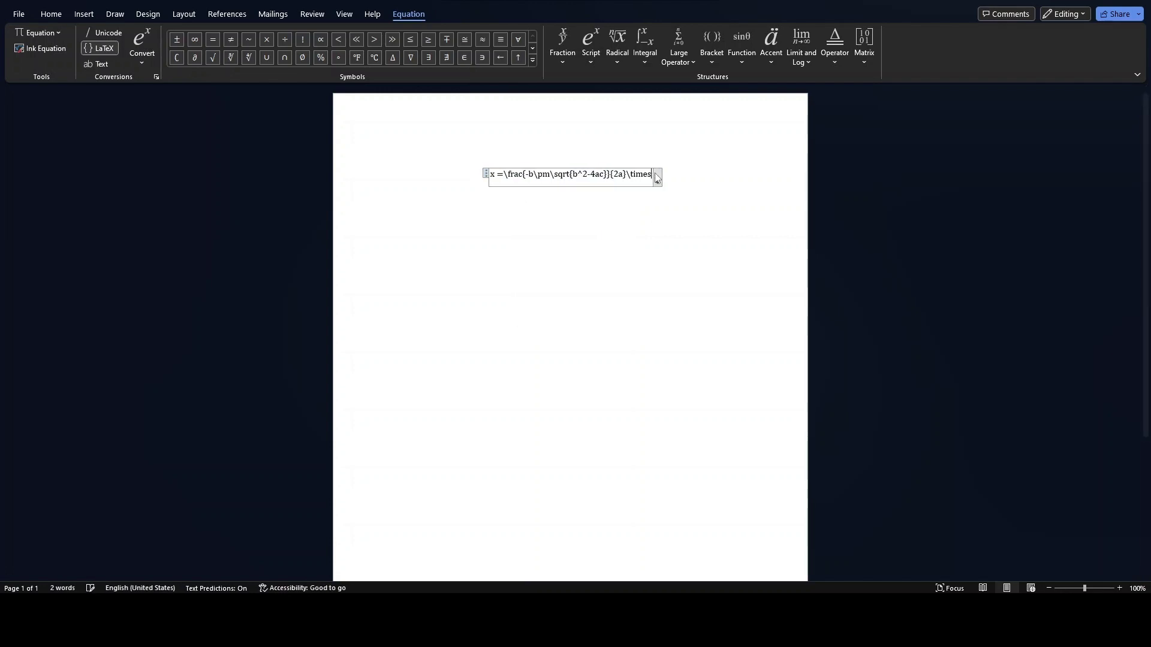
pyautogui.press('BackSpace')
pyautogui.press('BackSpace')
pyautogui.press('BackSpace')
pyautogui.press('BackSpace')
pyautogui.press('BackSpace')
pyautogui.press('BackSpace')
pyautogui.press('BackSpace')
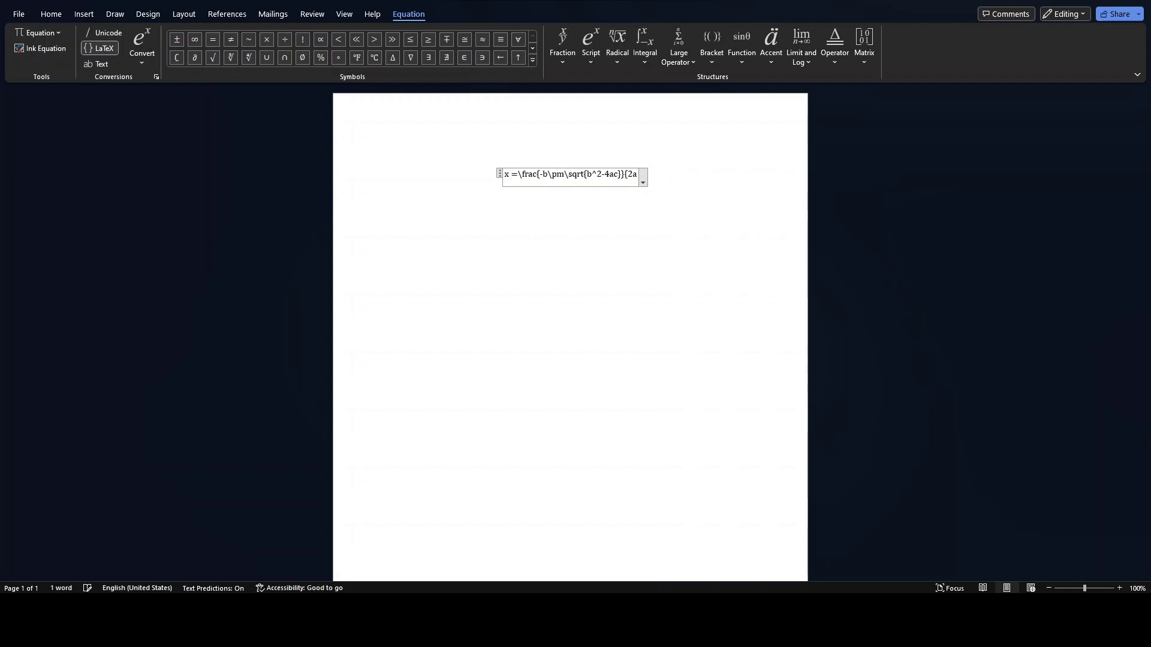
pyautogui.write('}')
pyautogui.click(644, 182)
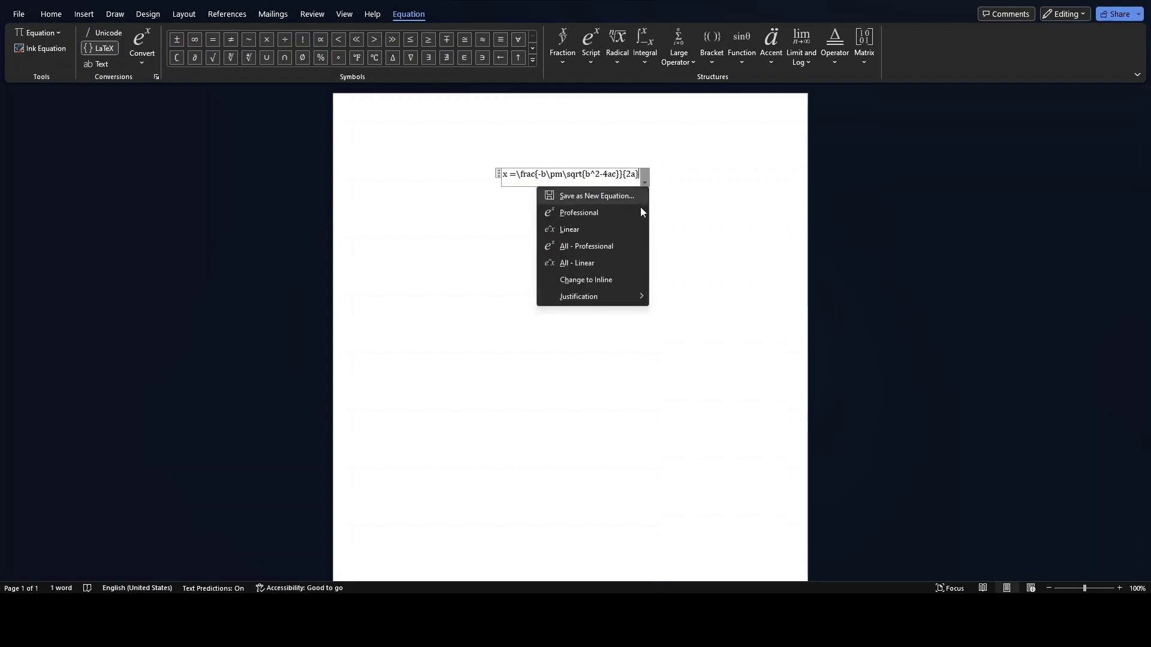
pyautogui.click(624, 212)
# Step: Add the equation A = \pi r^2 below the quadratic and display it in professional form
pyautogui.click(618, 290)
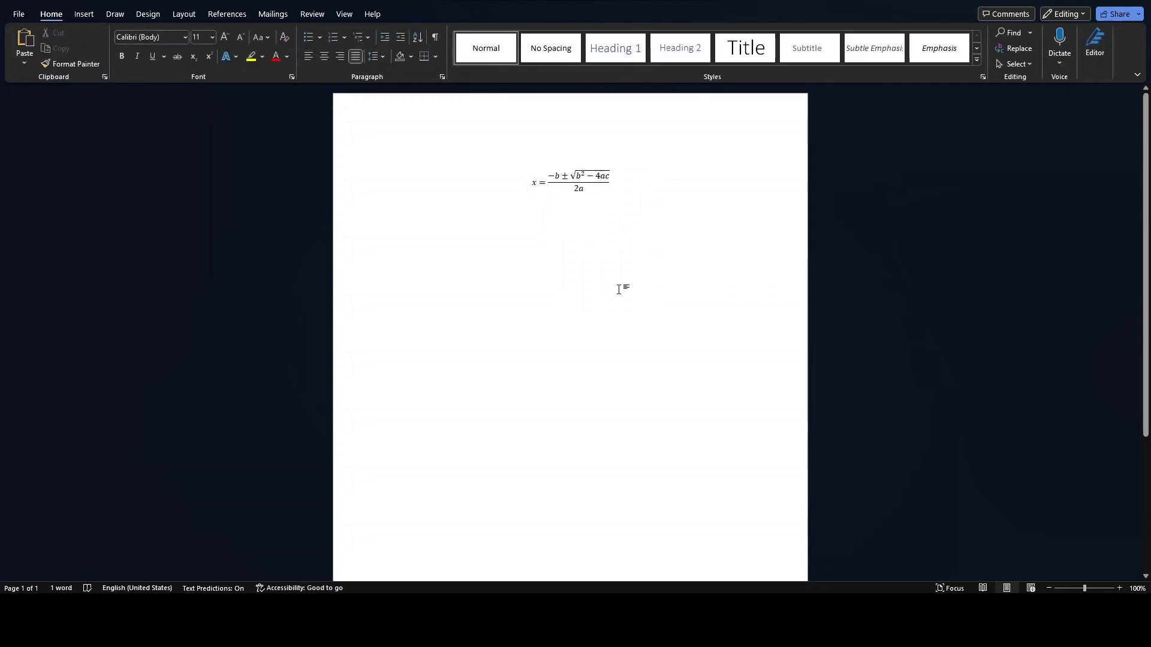
pyautogui.press('Return')
pyautogui.hotkey('alt', '=')
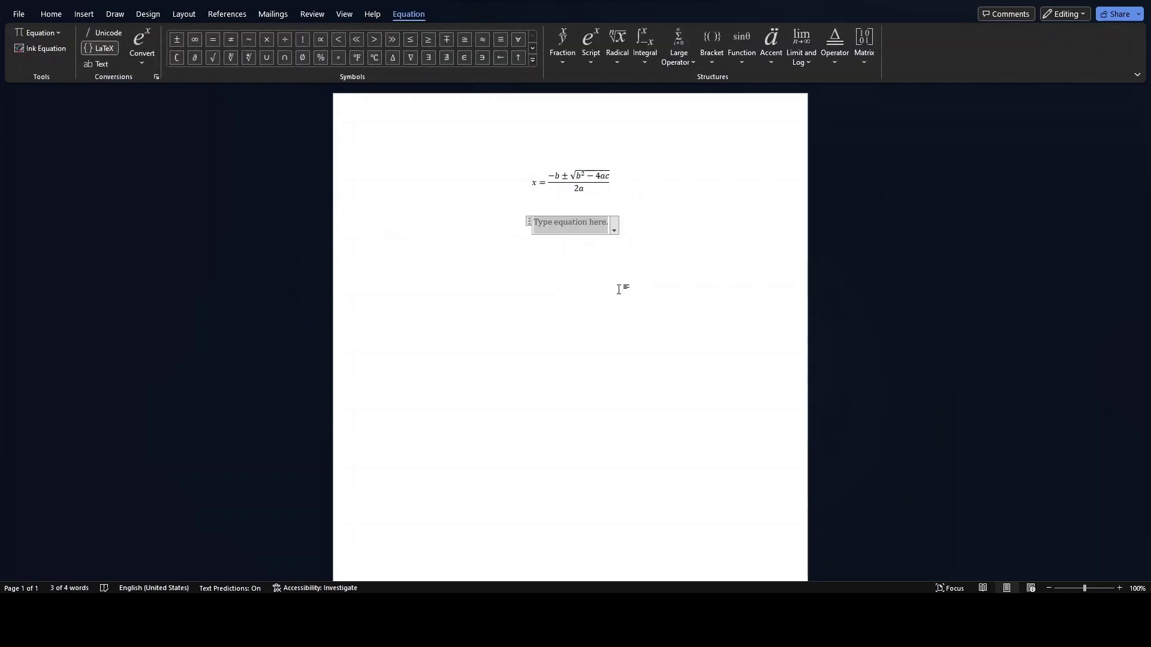
pyautogui.write('A')
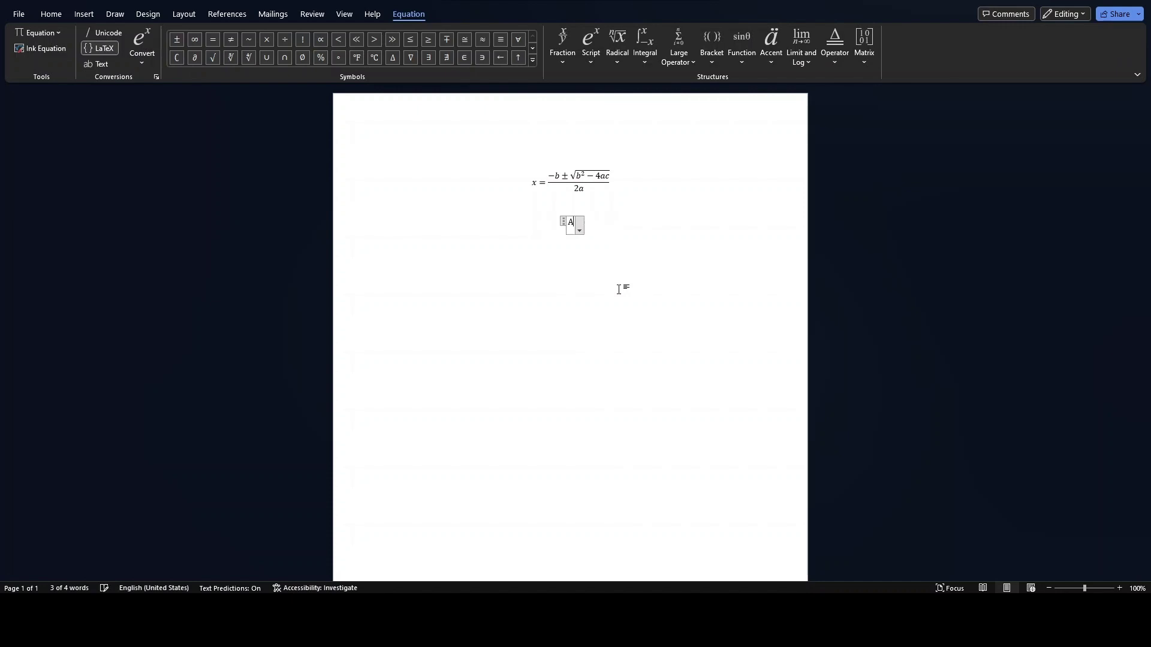
pyautogui.write(' = \\pir')
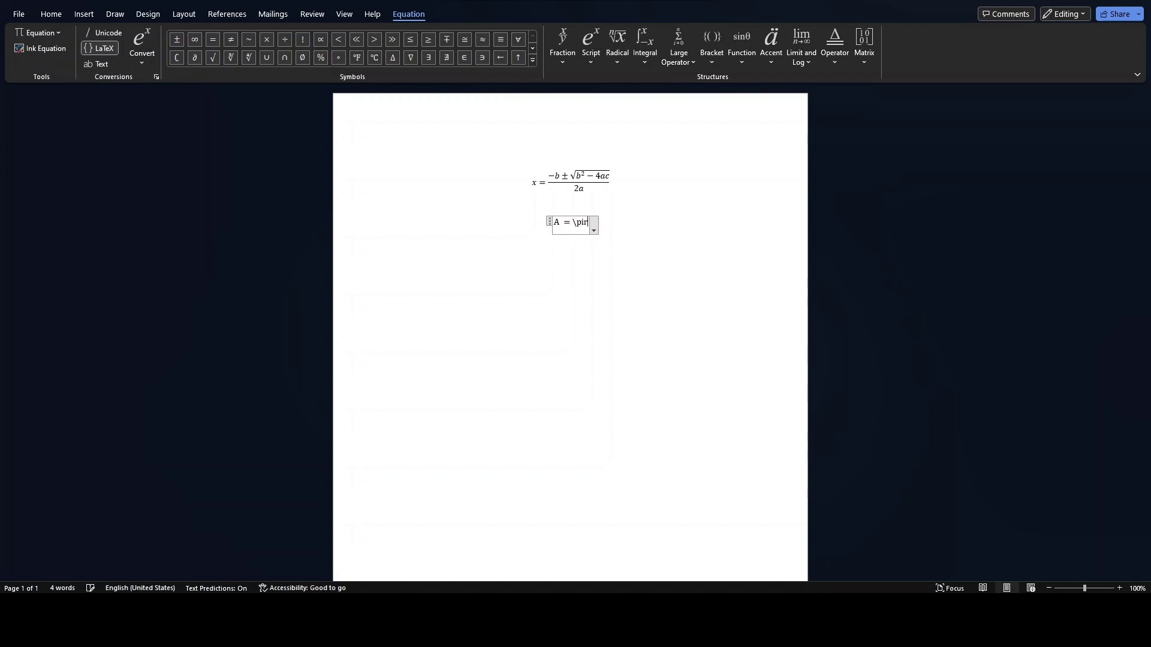
pyautogui.write('^2')
pyautogui.press('BackSpace')
pyautogui.press('BackSpace')
pyautogui.write('r^2')
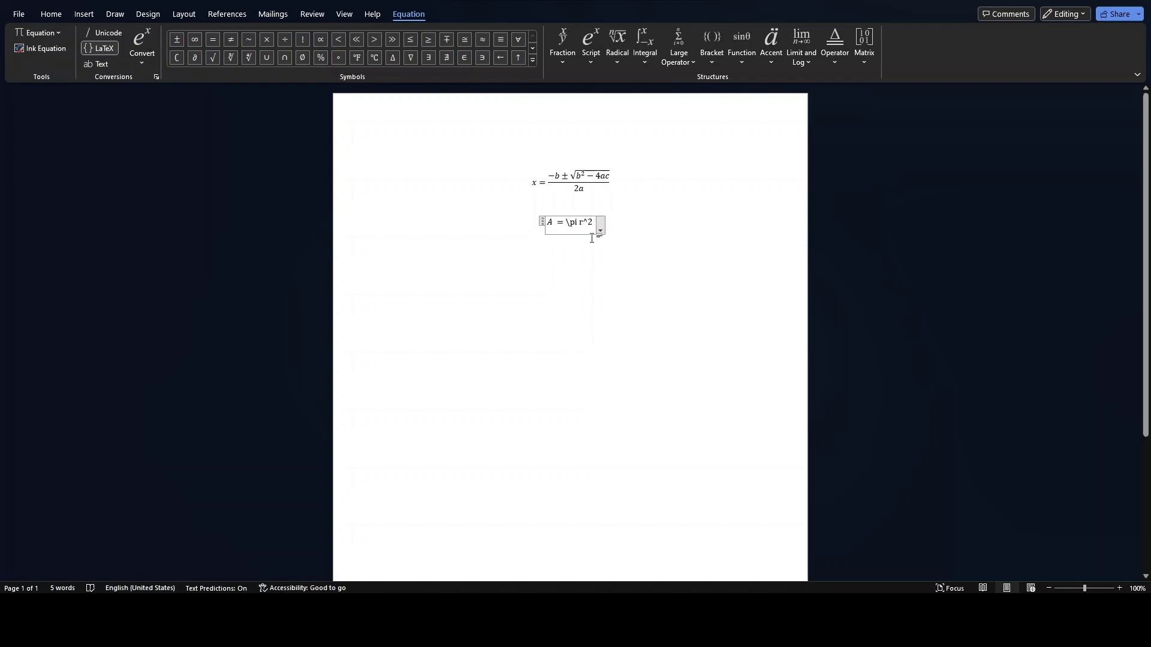
pyautogui.click(600, 230)
pyautogui.click(580, 256)
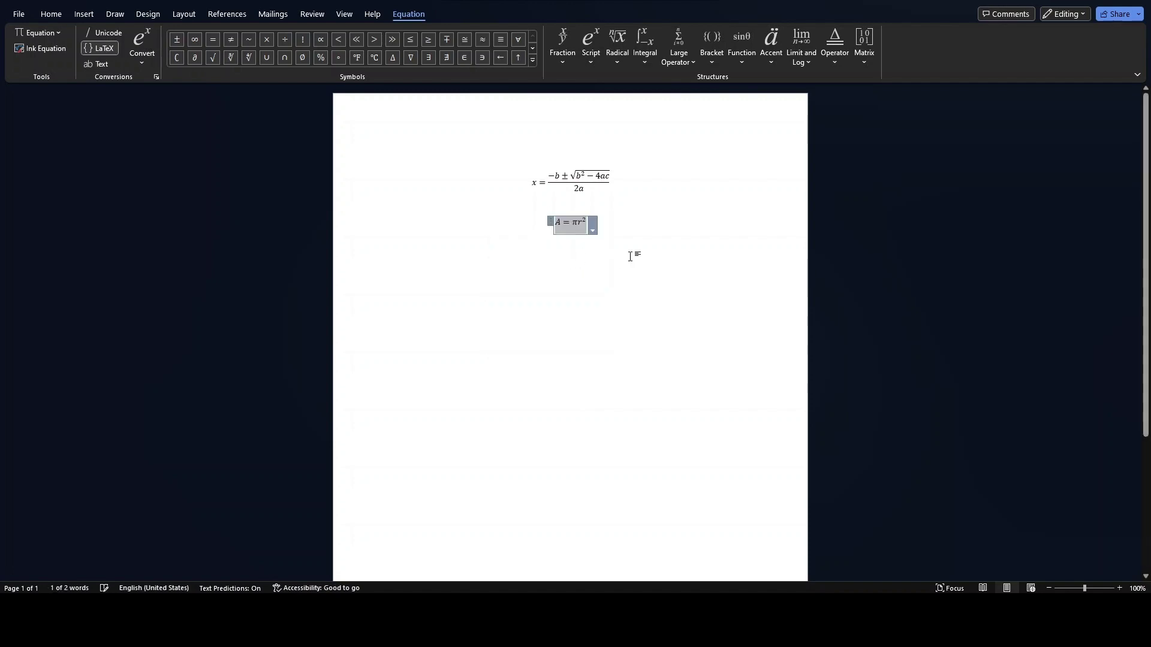
pyautogui.click(437, 283)
# Step: Insert an equation I=[\blacksquare(1&0&0@0&1&0@0&0&1)] and build it into a 3×3 identity matrix
pyautogui.hotkey('alt', '=')
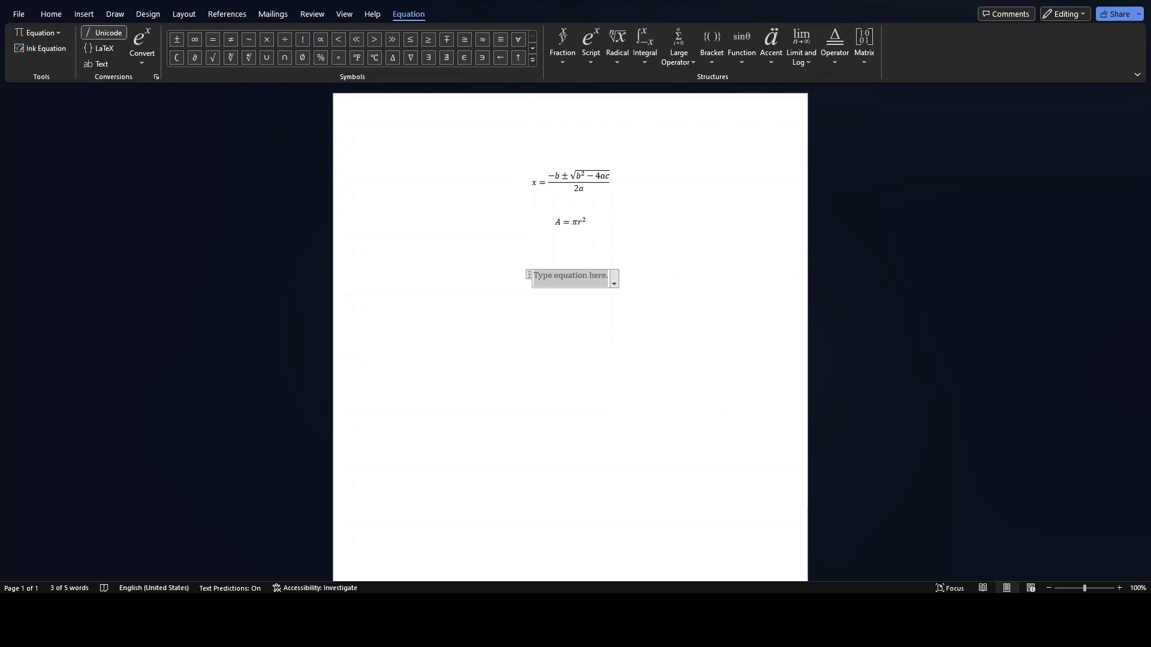
pyautogui.write('I=')
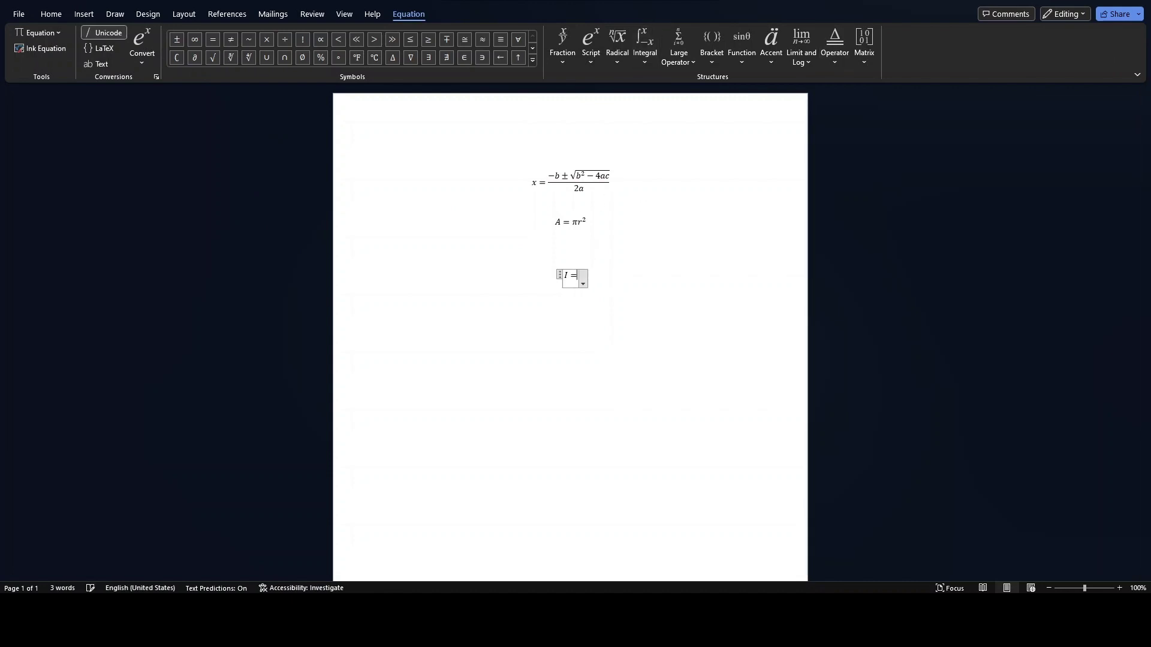
pyautogui.write('[]')
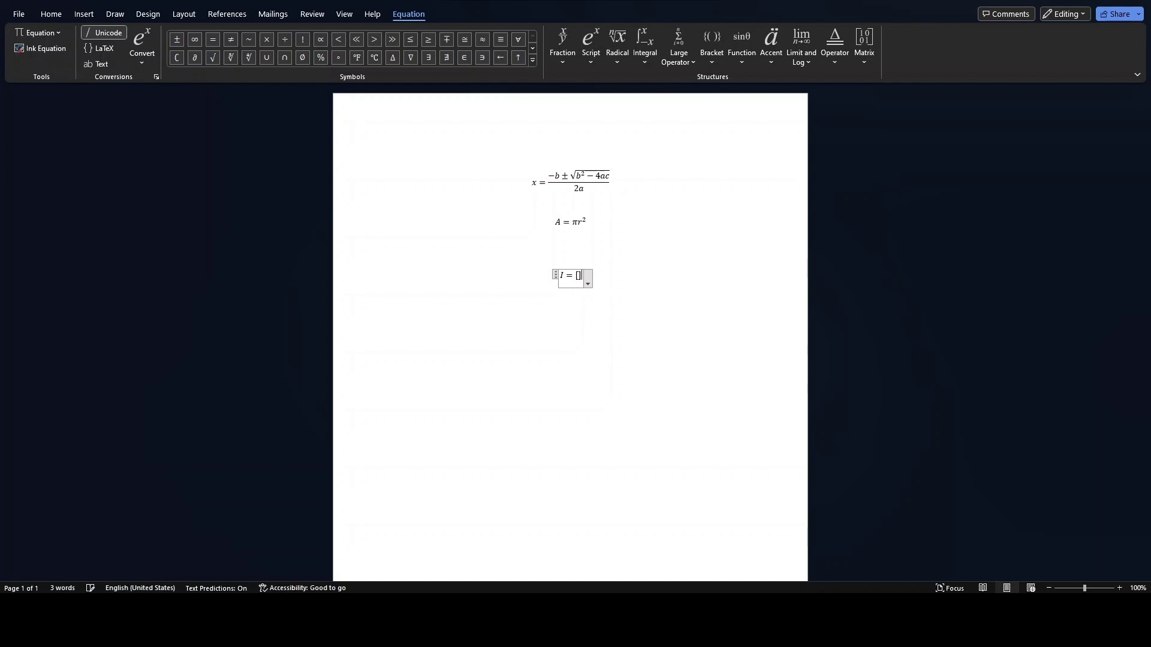
pyautogui.write('\\')
pyautogui.write('blacksquare ')
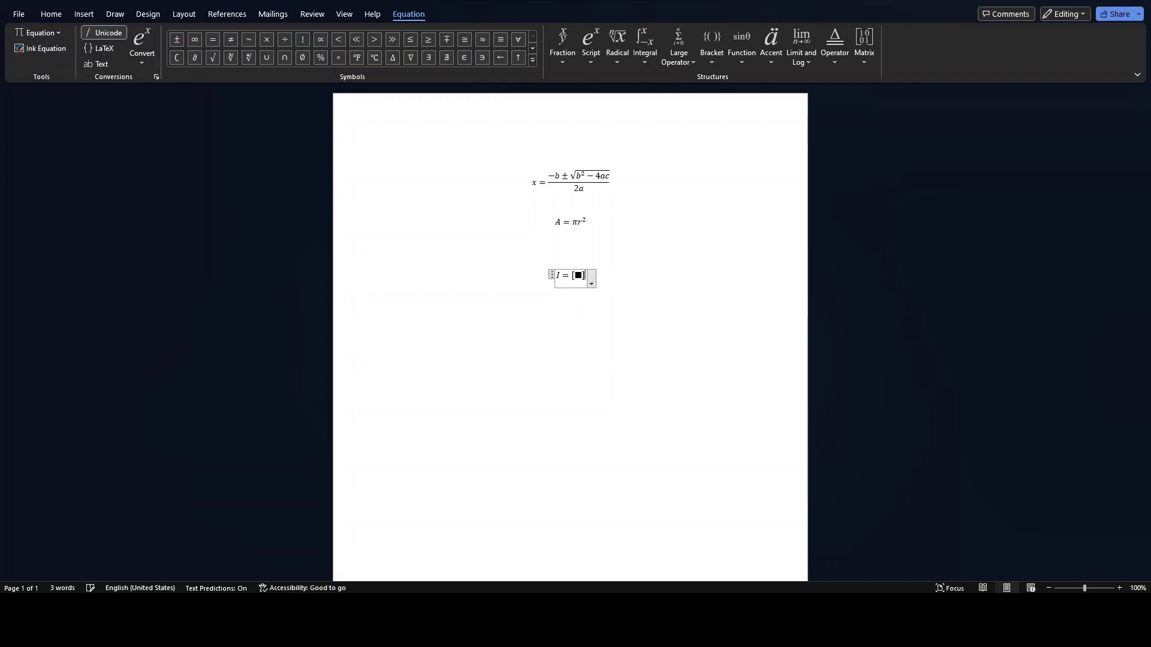
pyautogui.write('()')
pyautogui.write('1')
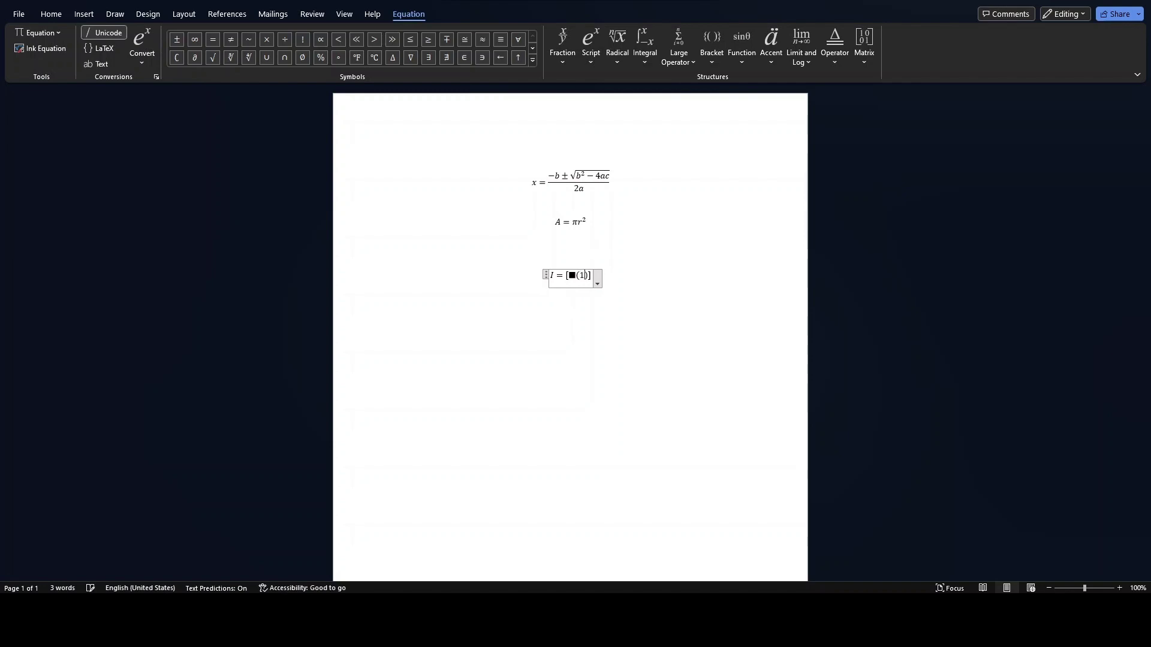
pyautogui.write('&')
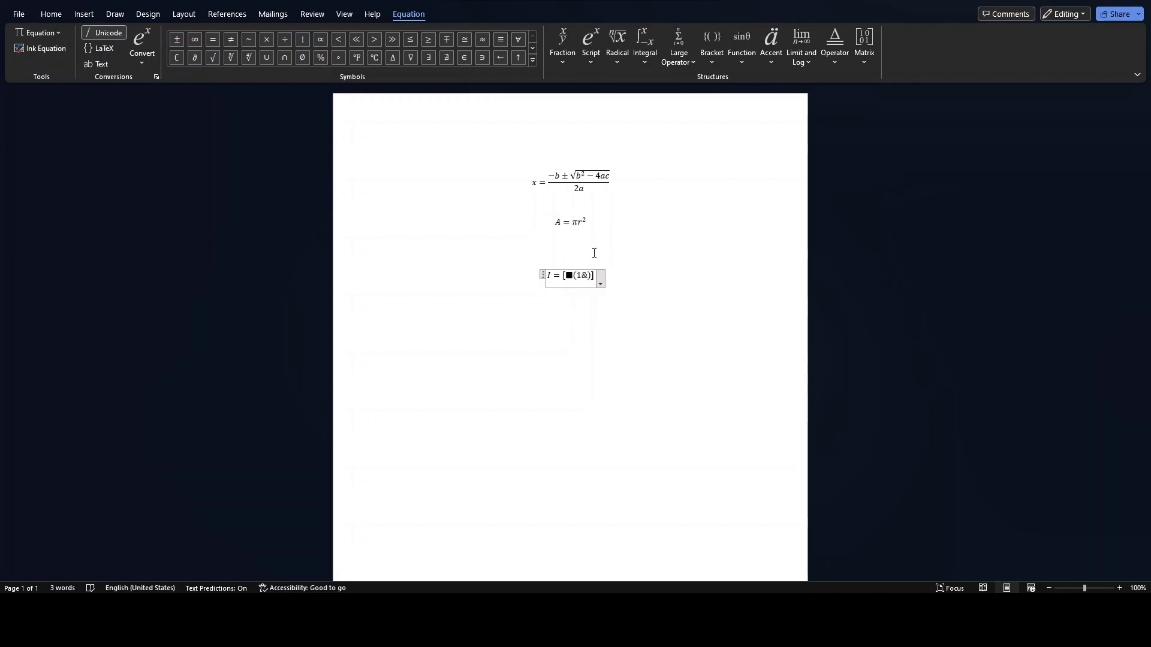
pyautogui.write('0&0')
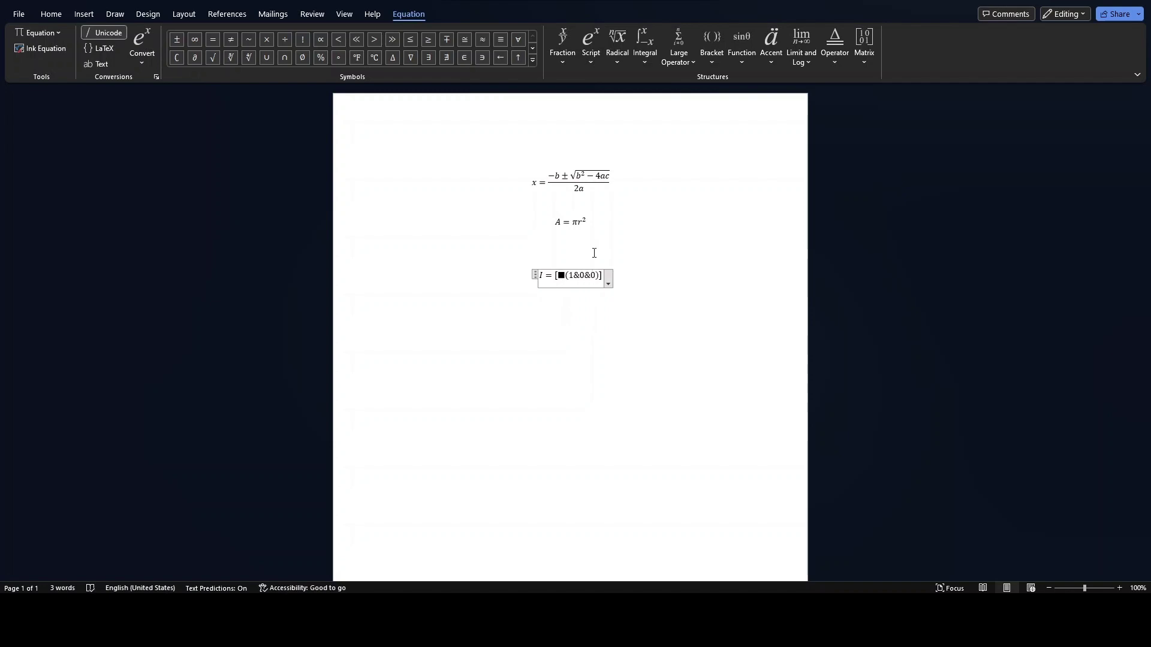
pyautogui.write('@0&')
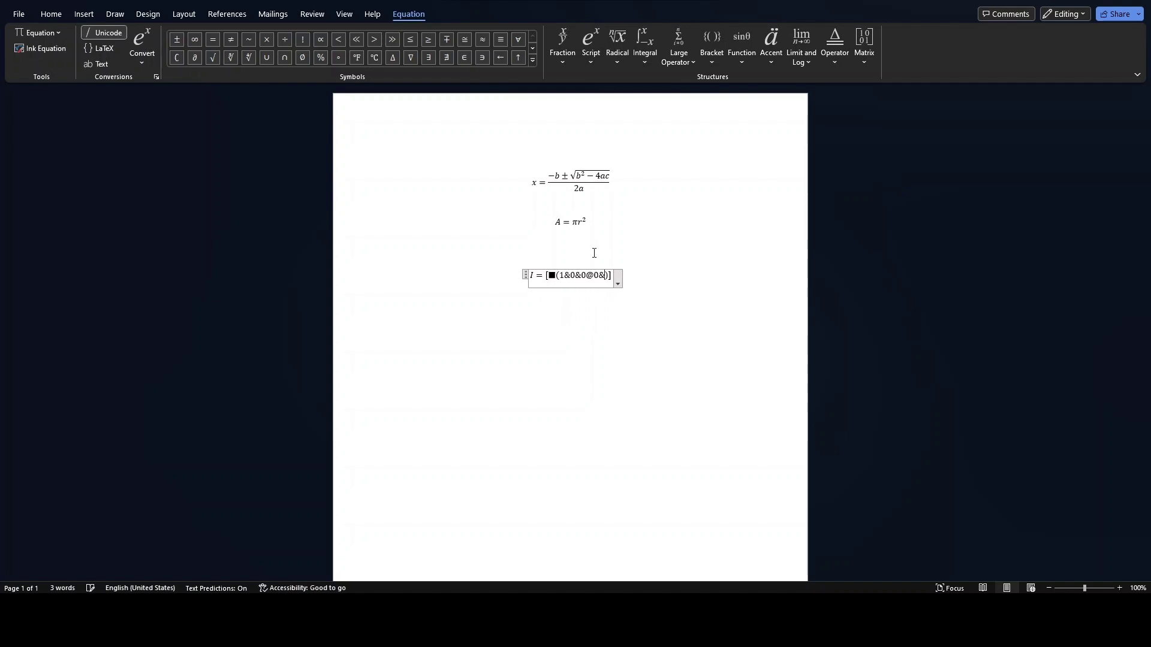
pyautogui.write('1')
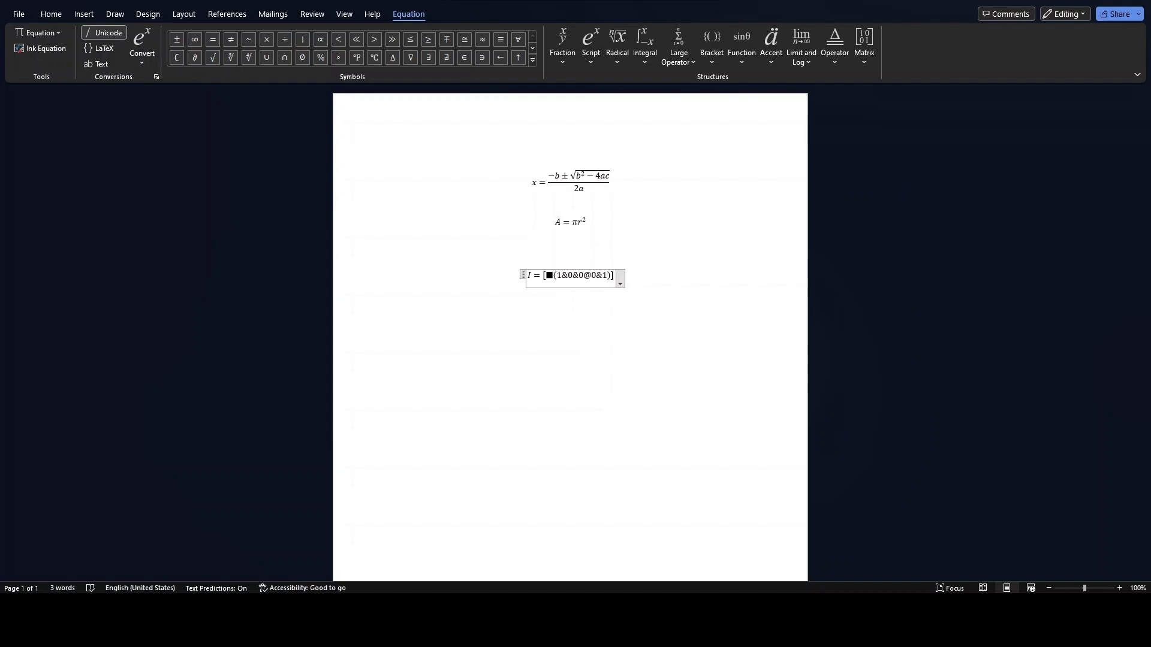
pyautogui.write('&0')
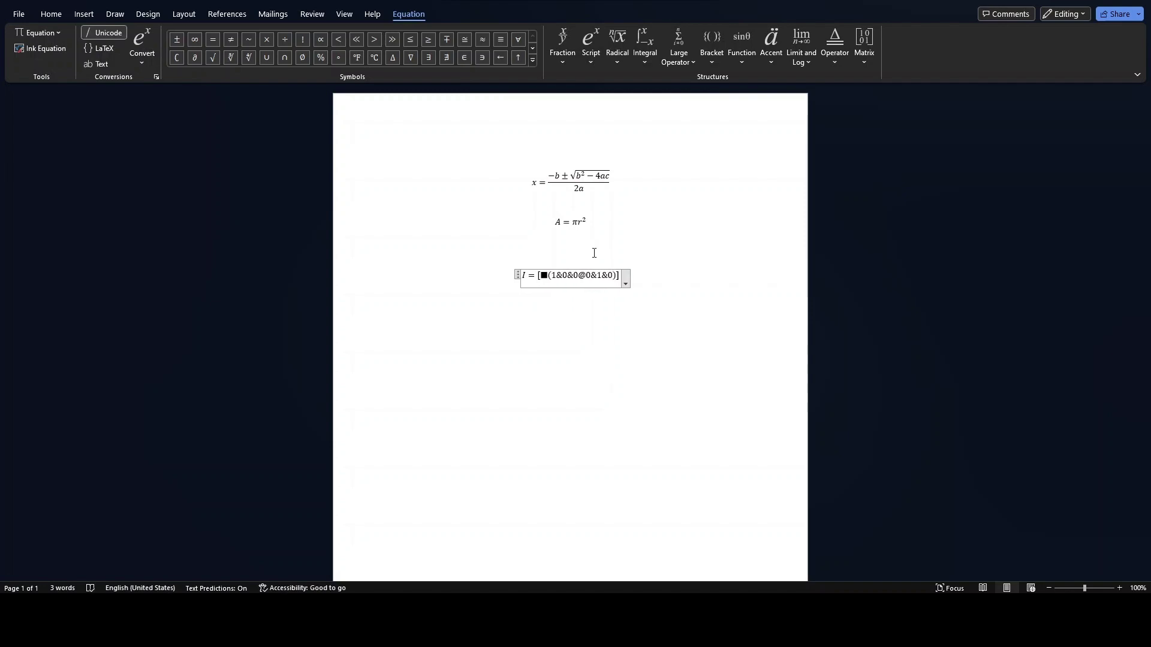
pyautogui.write('@0')
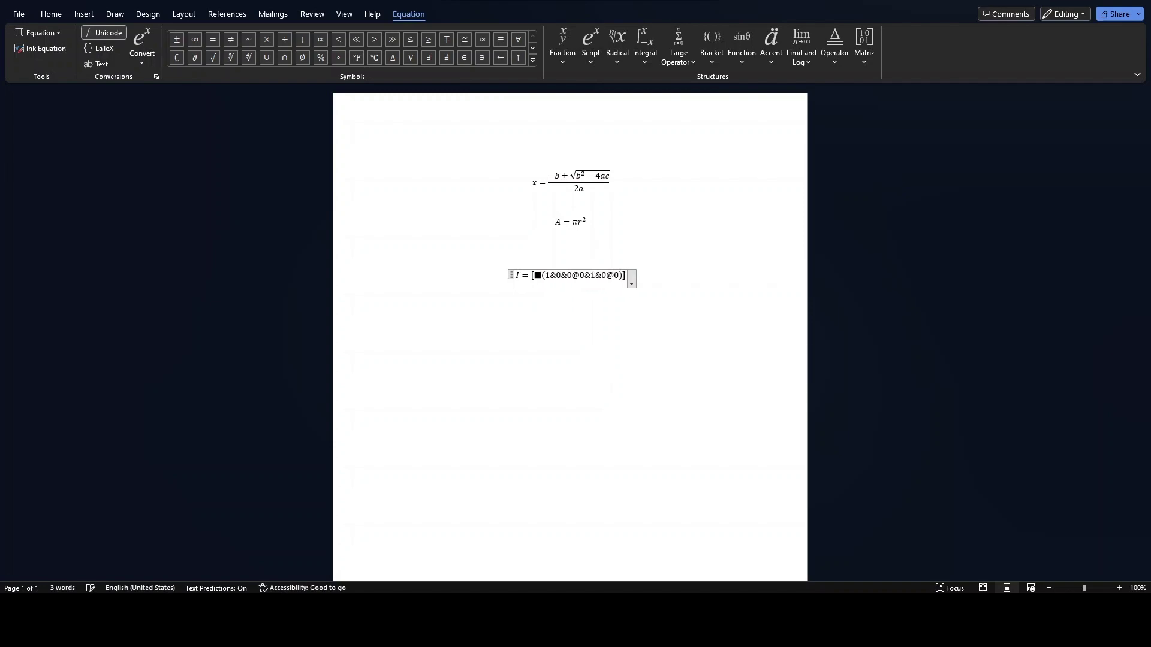
pyautogui.write('&0')
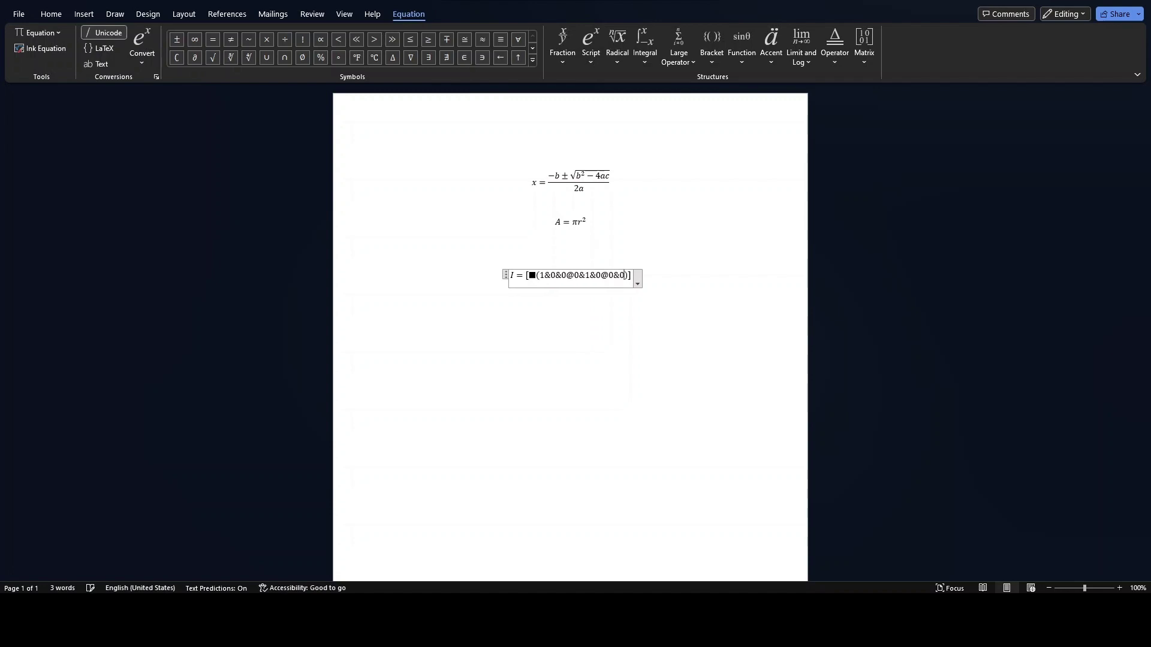
pyautogui.write('&1')
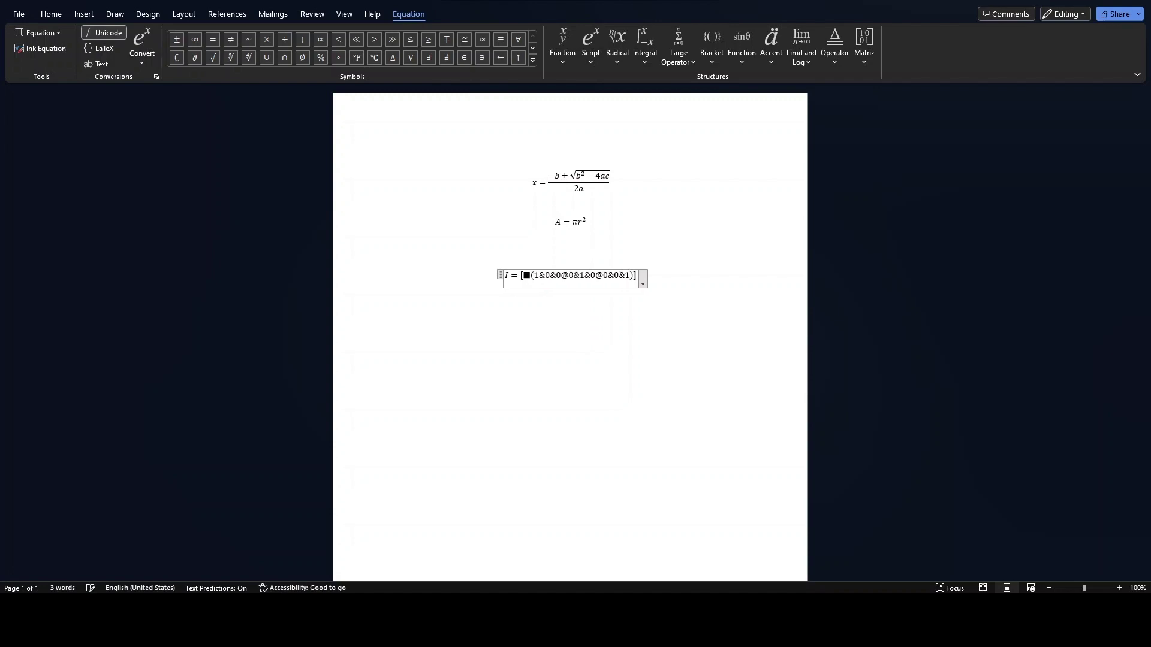
pyautogui.press('space')
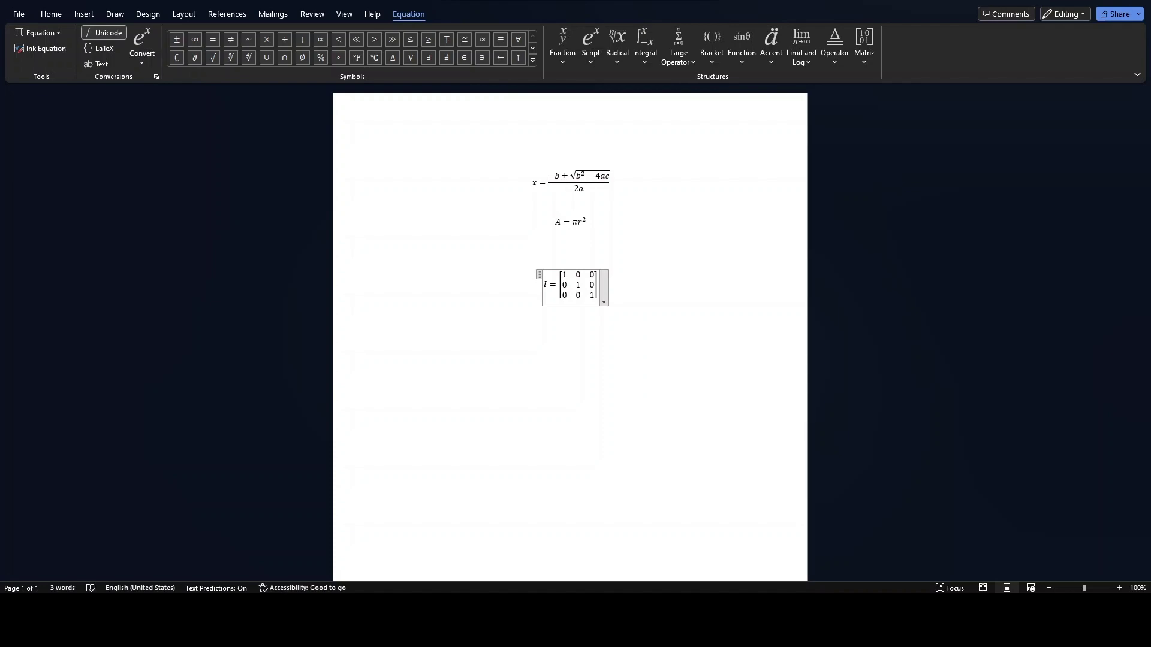
pyautogui.click(607, 291)
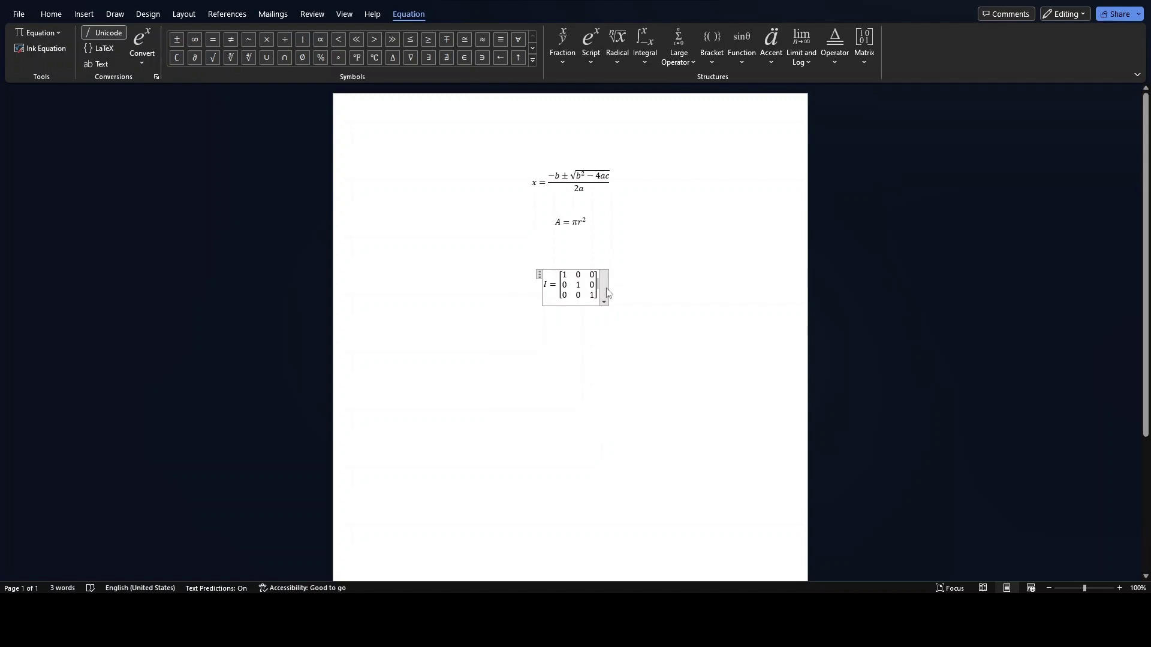
pyautogui.click(607, 291)
pyautogui.click(580, 337)
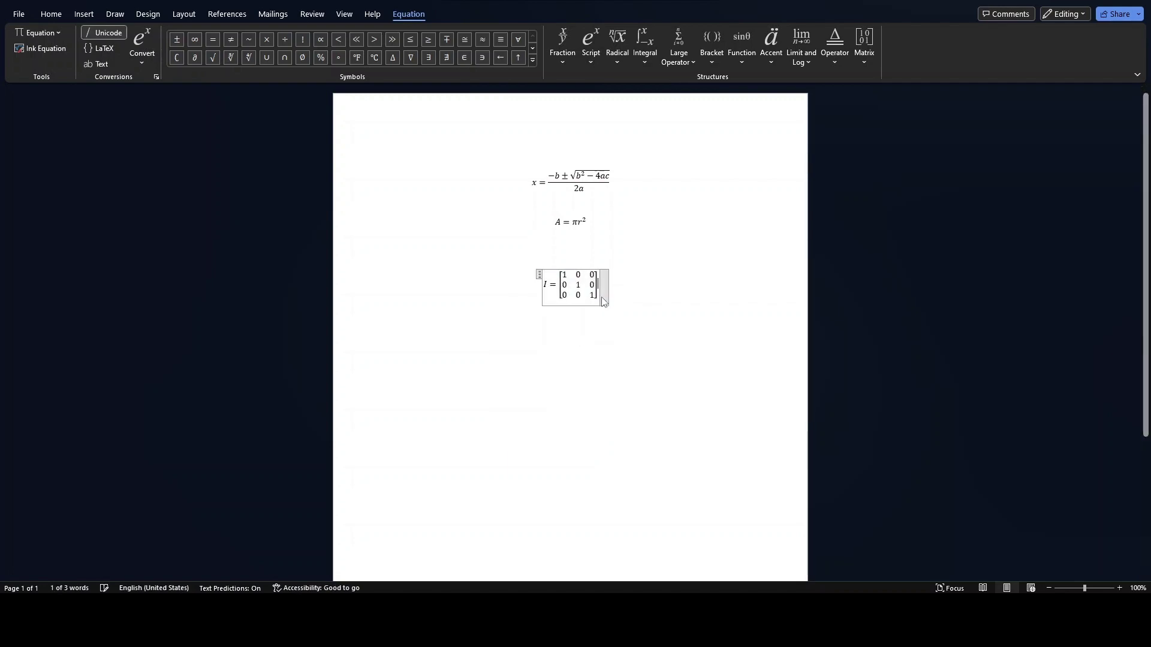
pyautogui.click(602, 297)
pyautogui.click(573, 339)
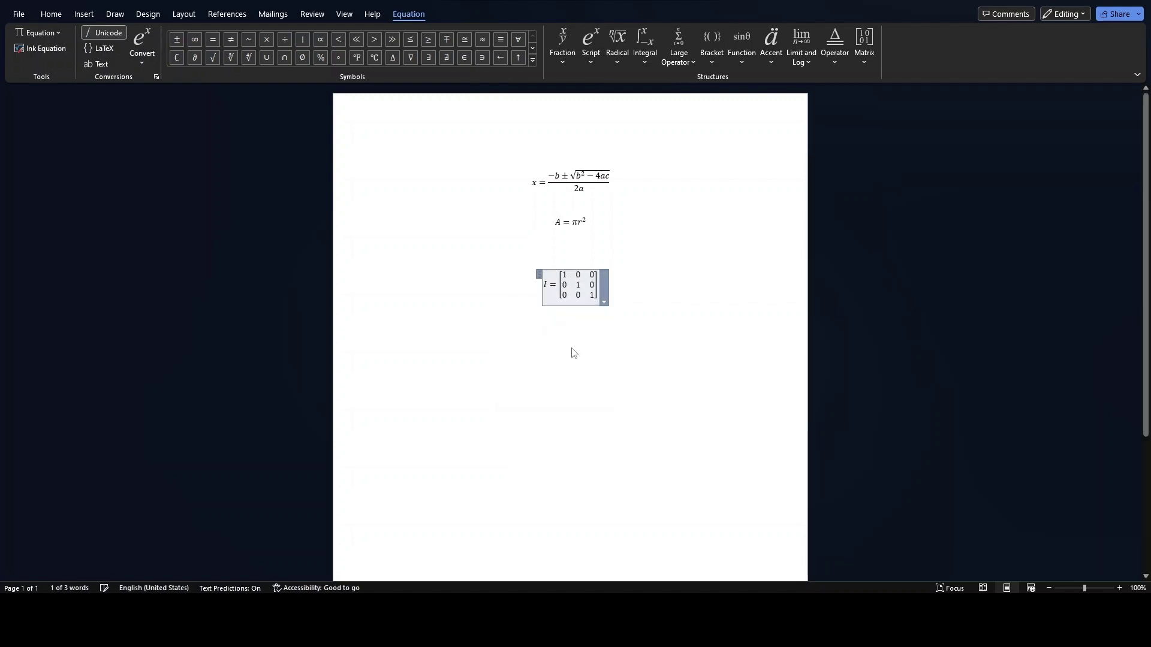
pyautogui.click(641, 291)
pyautogui.click(622, 321)
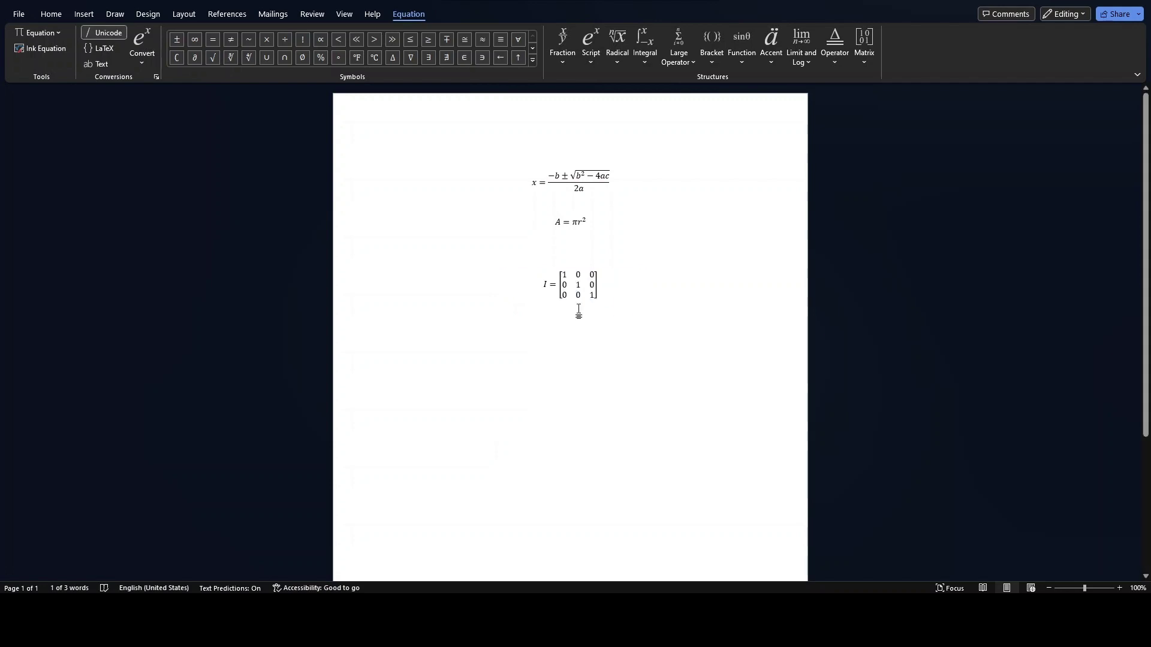
pyautogui.click(491, 377)
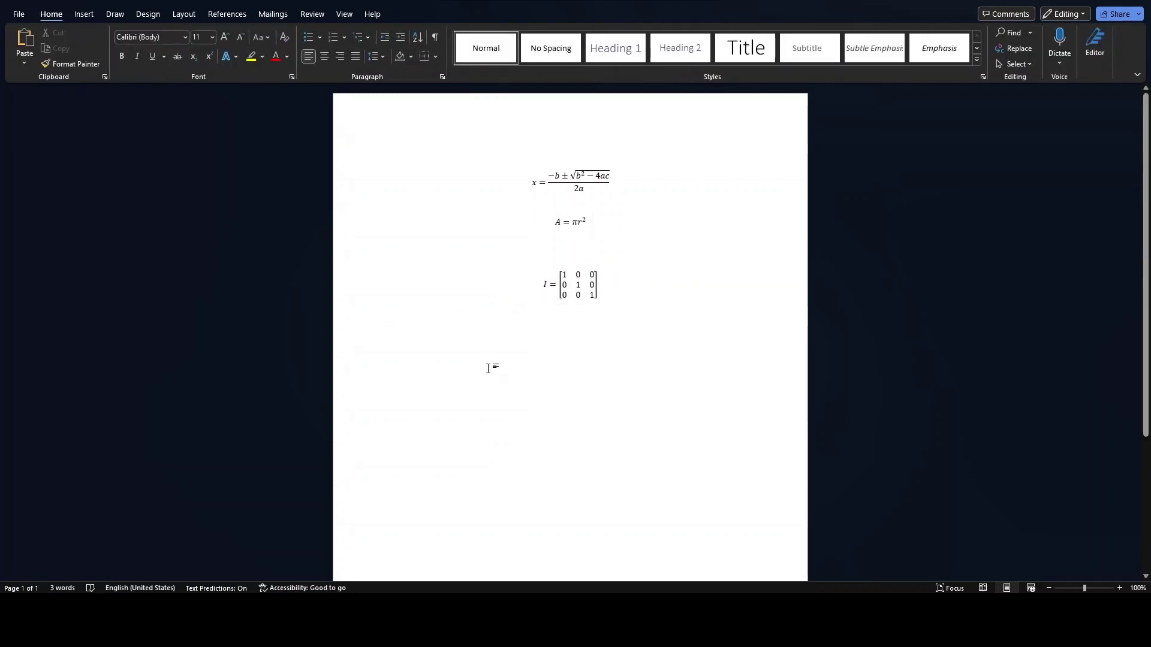
# Step: Insert the built-in Fourier Series equation below the identity matrix
pyautogui.click(84, 14)
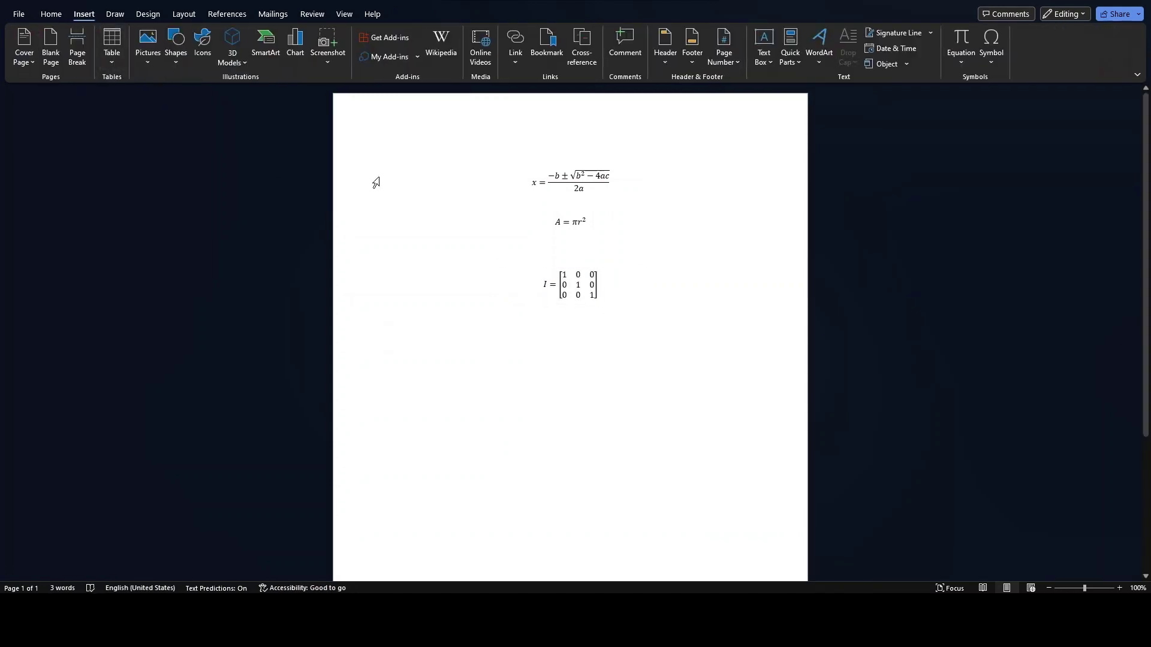
pyautogui.click(962, 62)
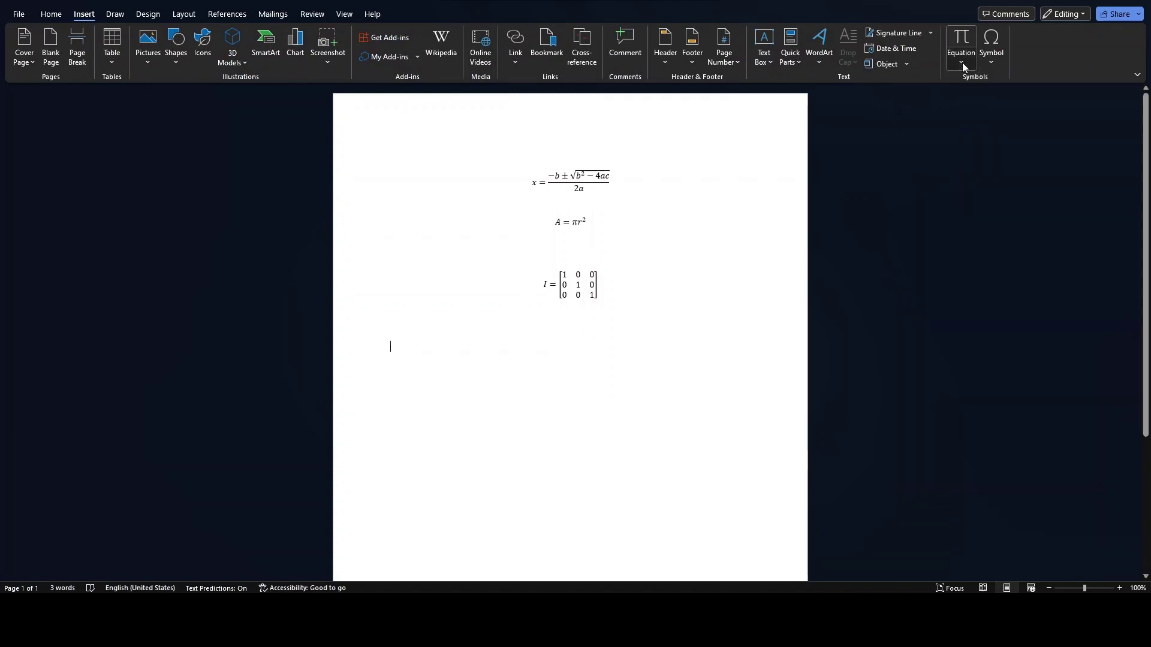
pyautogui.click(963, 37)
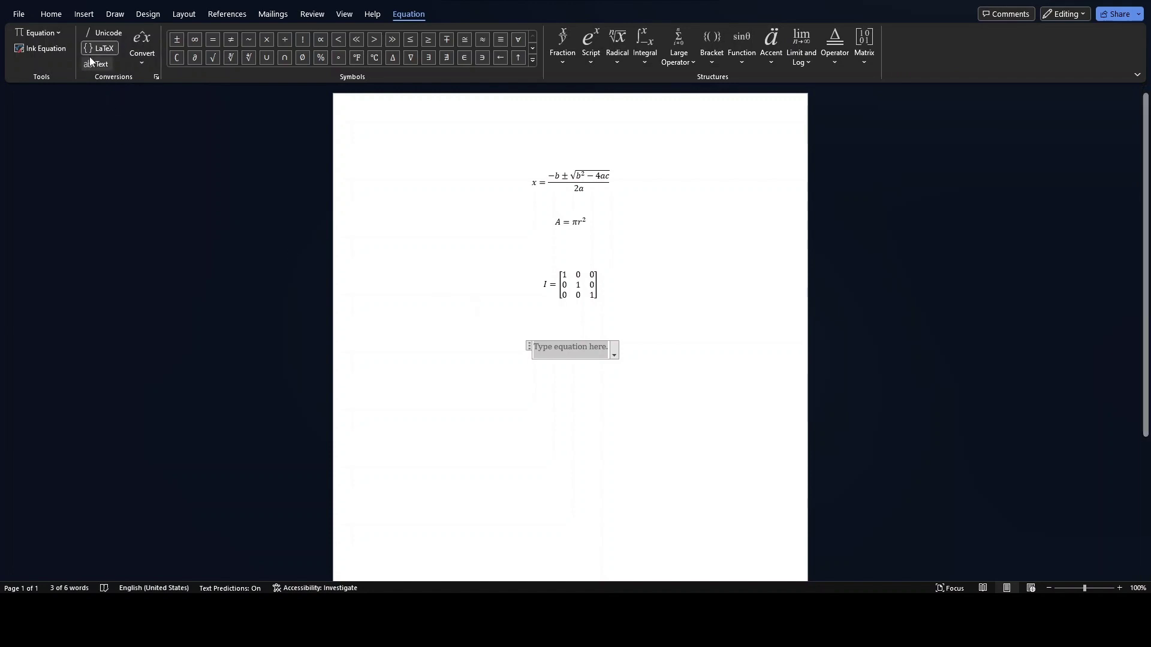
pyautogui.click(50, 33)
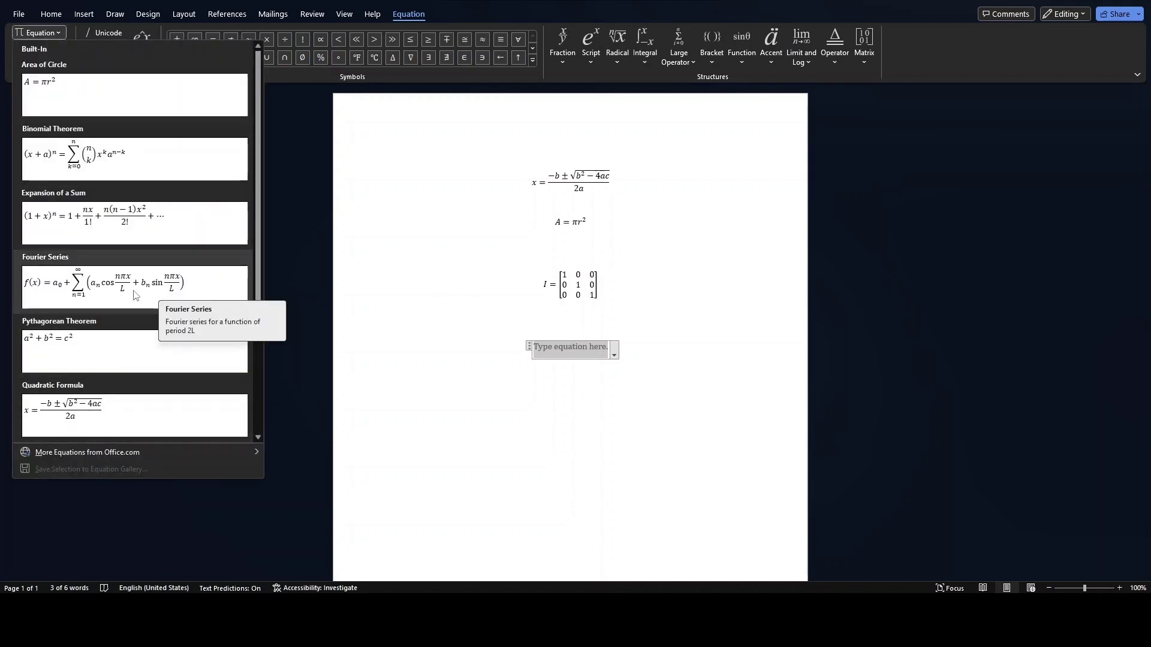
pyautogui.click(96, 286)
# Step: Convert the Fourier series to linear LaTeX code and copy it
pyautogui.click(674, 372)
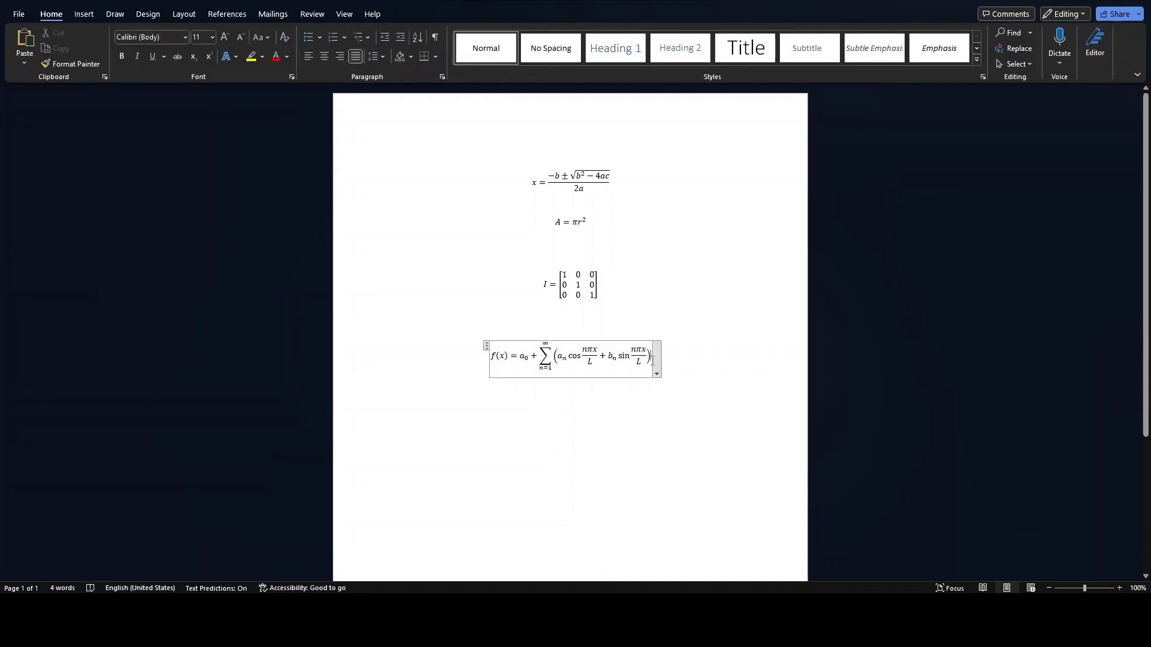
pyautogui.click(657, 374)
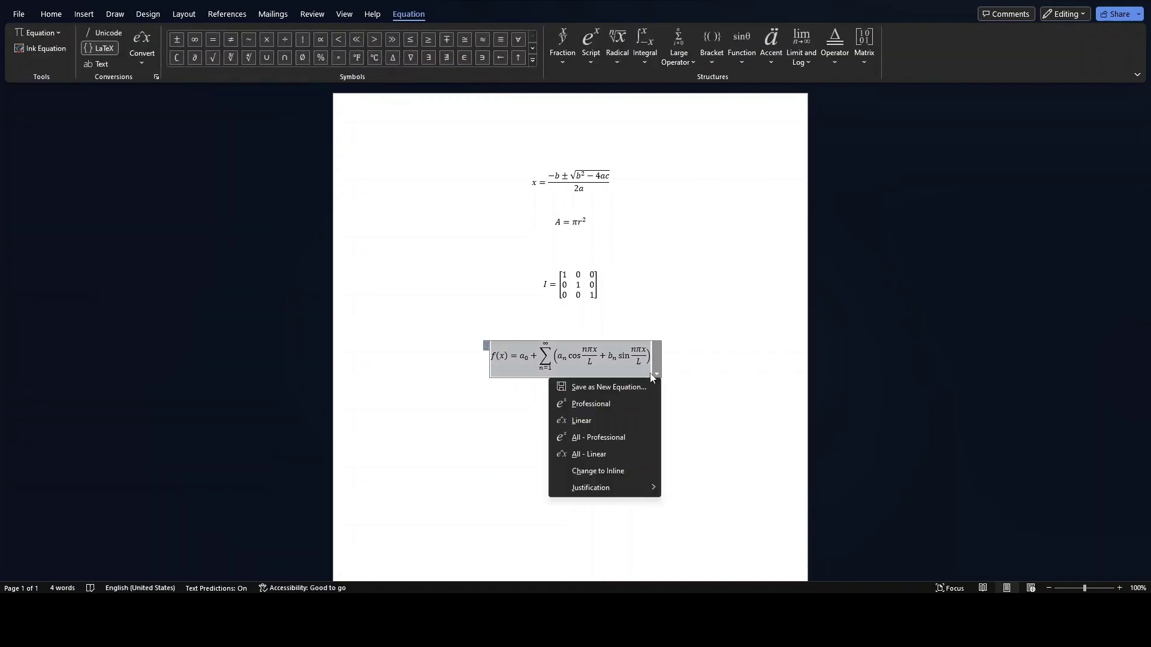
pyautogui.click(620, 419)
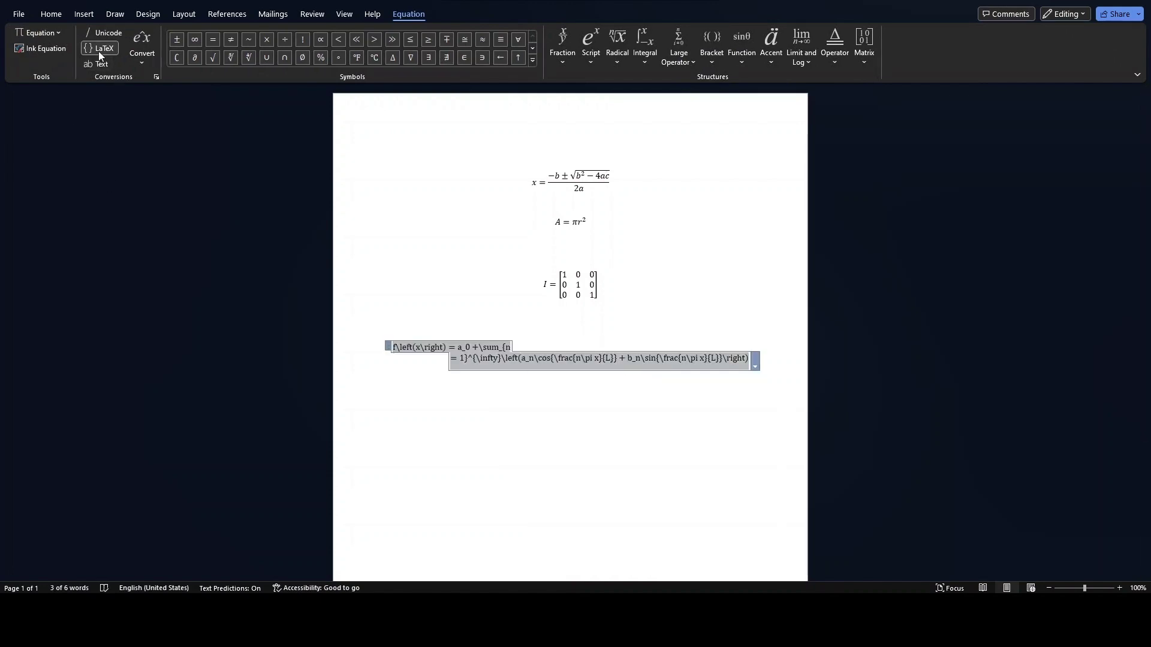
pyautogui.rightClick(710, 365)
pyautogui.press('Escape')
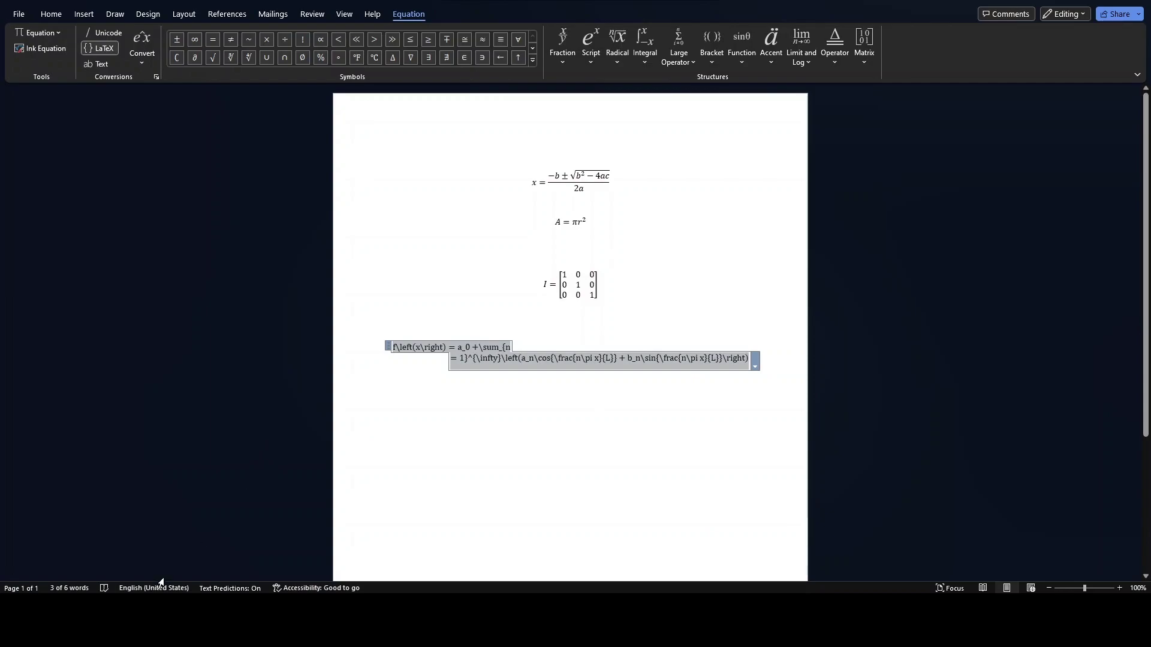
# Step: Replace the quadratic formula on line 136 with the copied Fourier series LaTeX and recompile
pyautogui.press('Up')
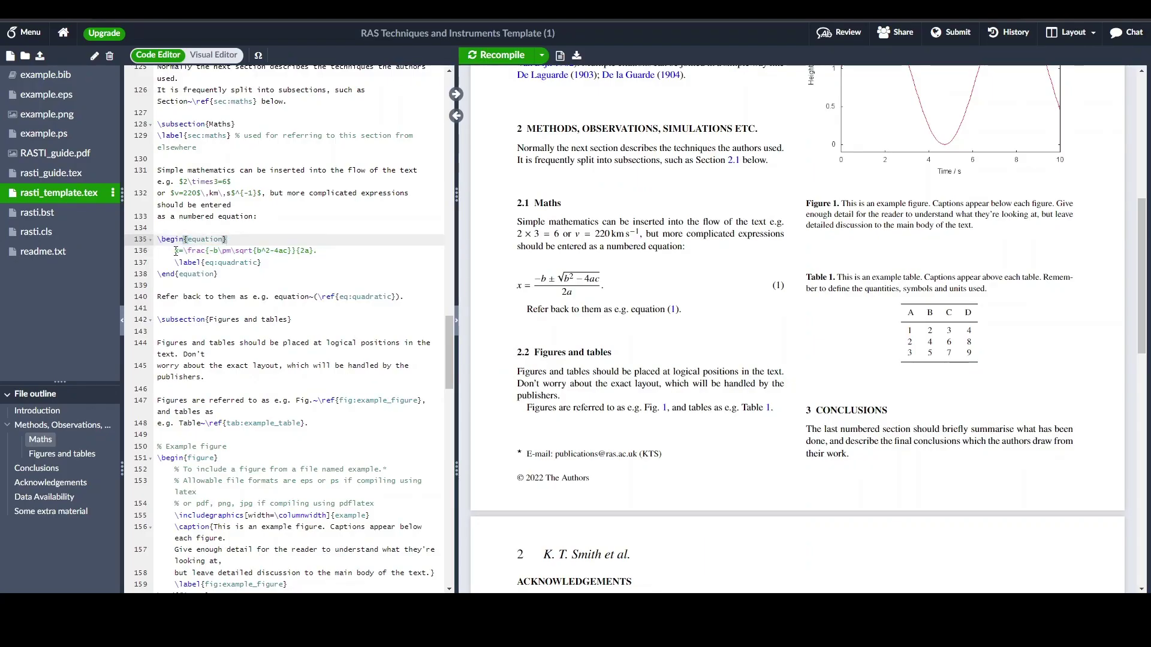
pyautogui.moveTo(176, 251); pyautogui.dragTo(318, 251)
pyautogui.hotkey('ctrl', 'v')
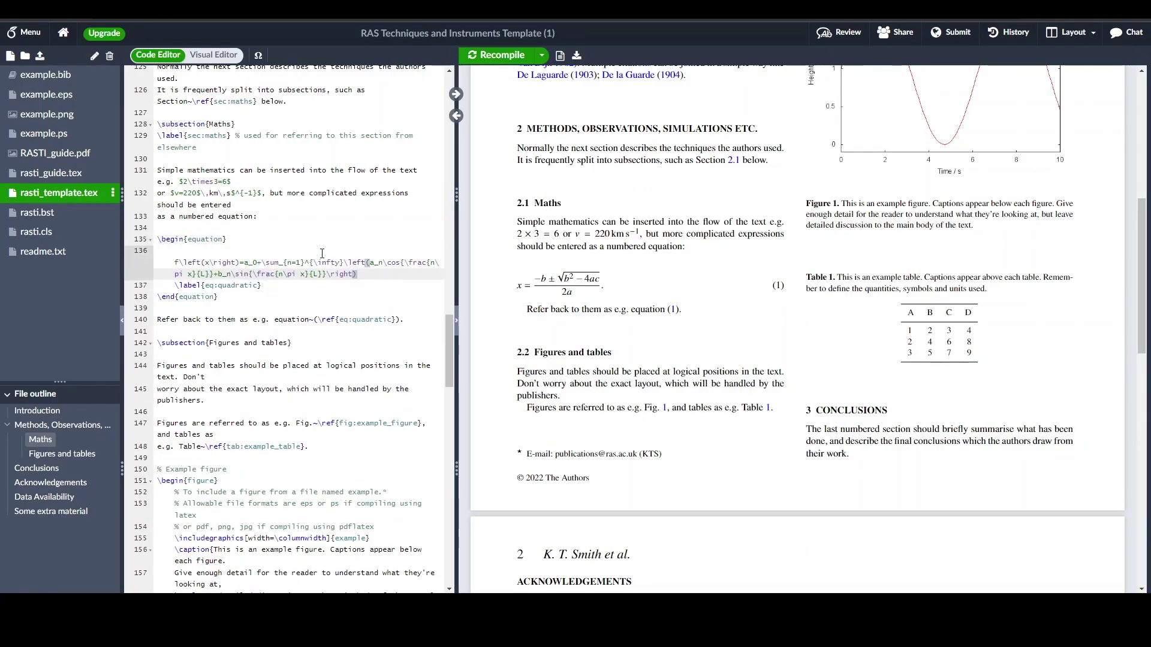
pyautogui.hotkey('ctrl', 's')
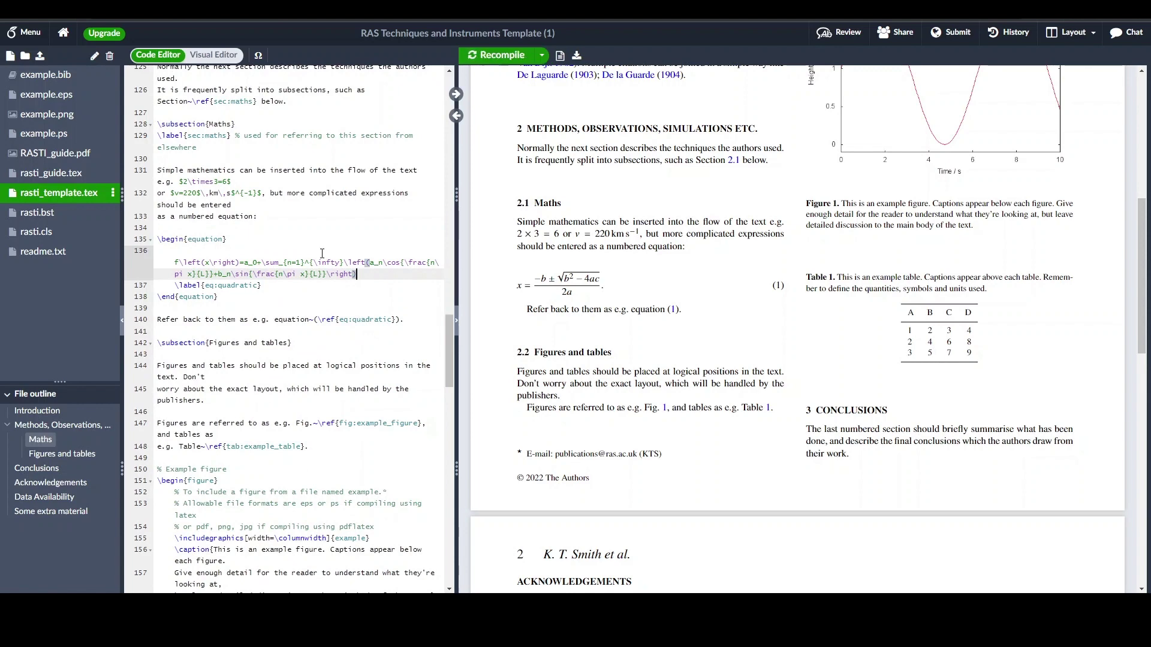